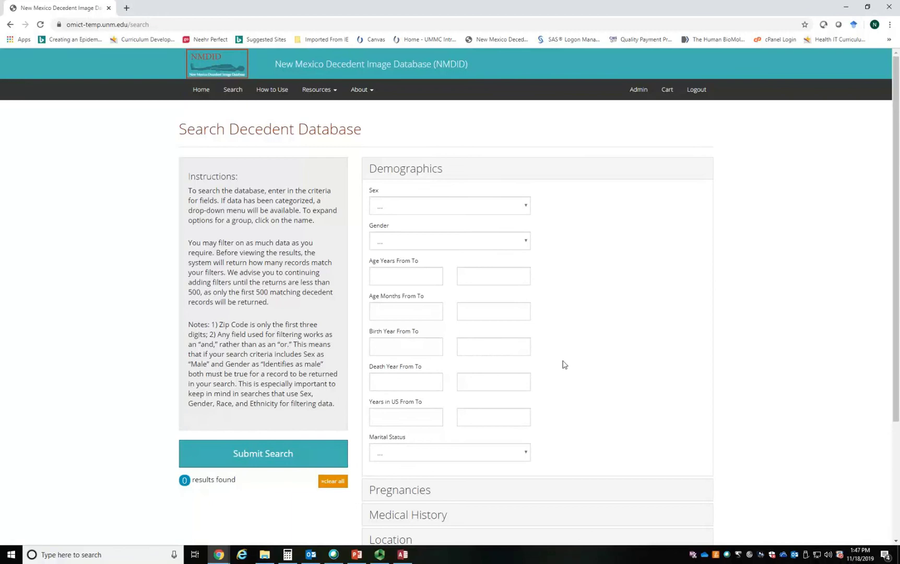
- Search the decedent database with sex Male and medical history Diagnosis, and view the results
{"action": "left_click", "coordinate": [496, 208]}
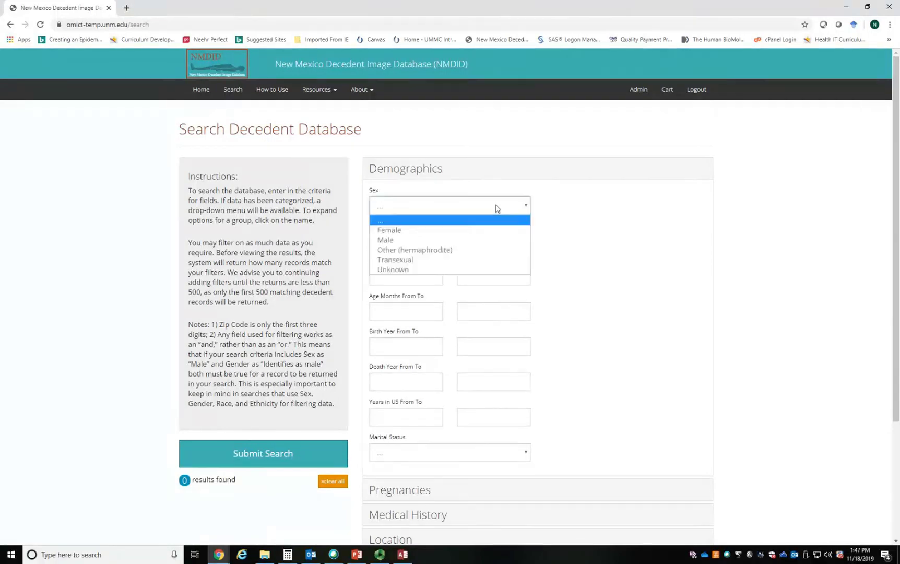
{"action": "left_click", "coordinate": [475, 241]}
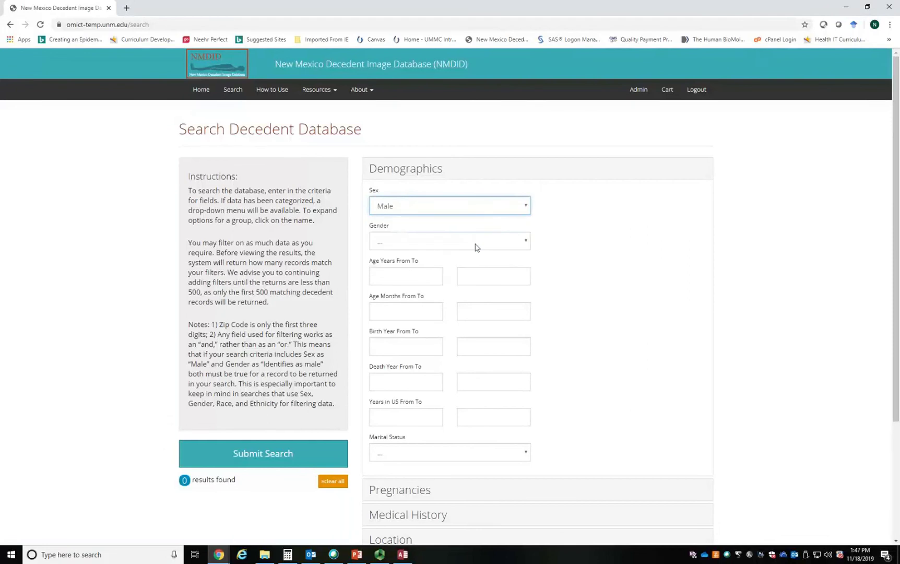
{"action": "scroll", "coordinate": [580, 304], "scroll_direction": "down", "scroll_amount": 3}
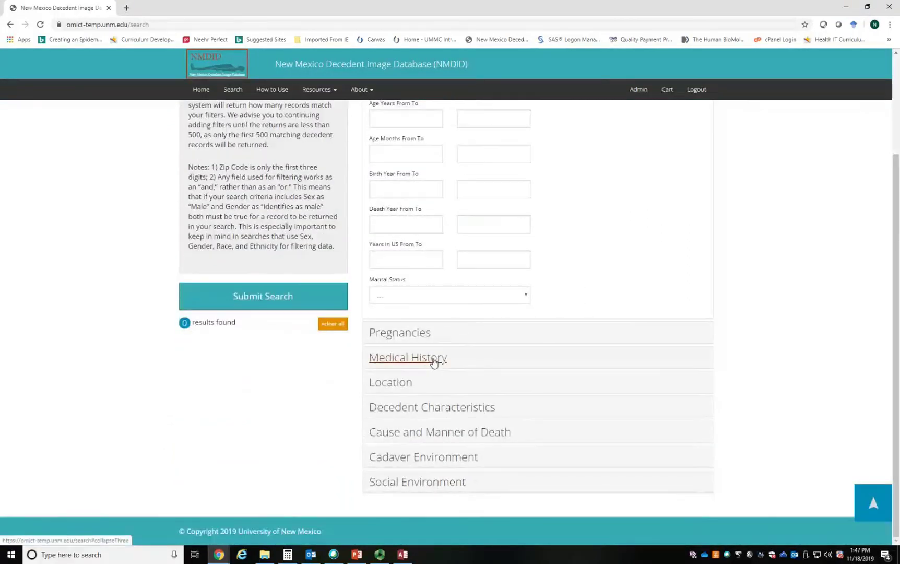
{"action": "left_click", "coordinate": [434, 359]}
{"action": "left_click", "coordinate": [436, 397]}
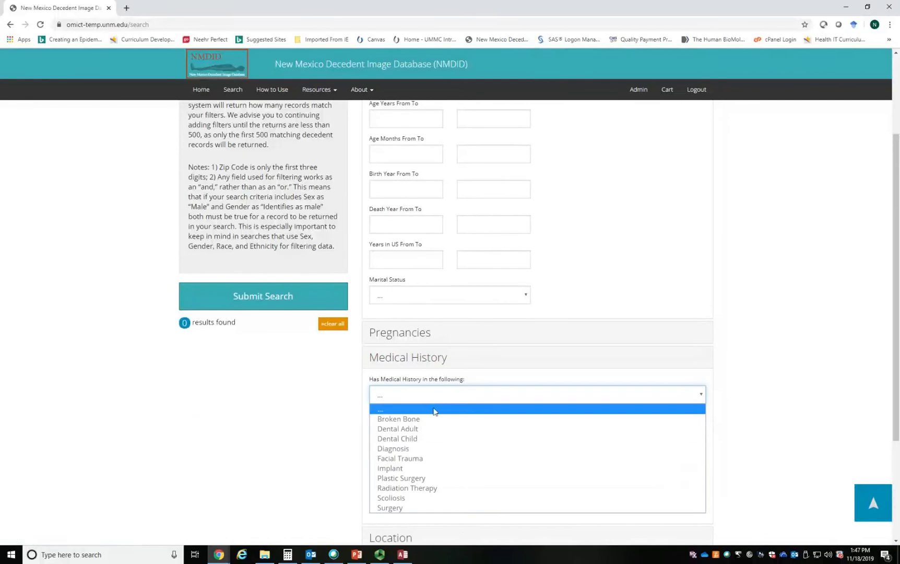
{"action": "left_click", "coordinate": [419, 449]}
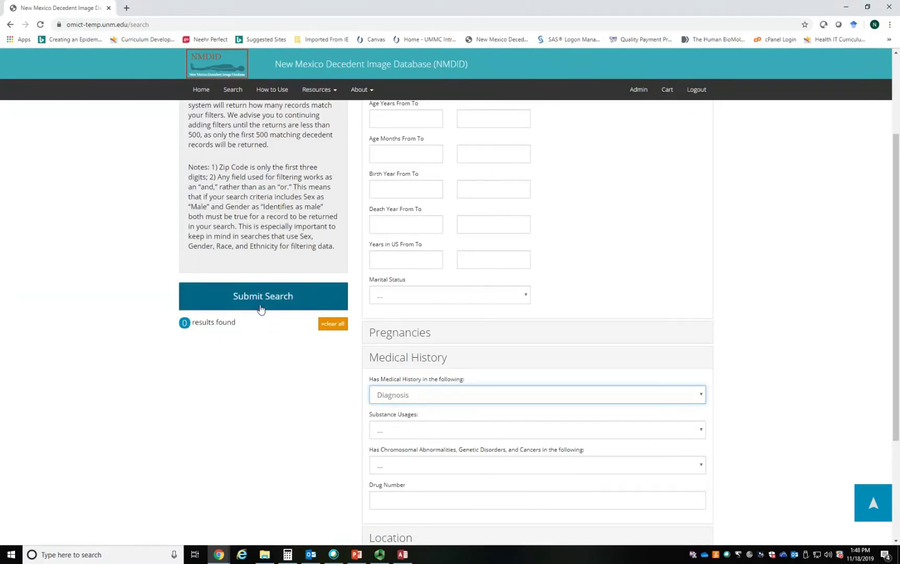
{"action": "left_click", "coordinate": [261, 309]}
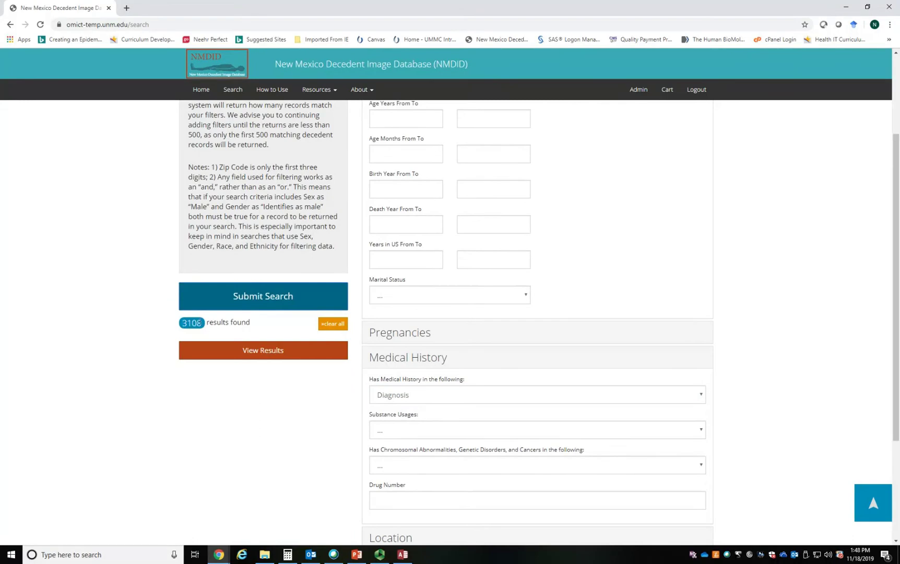
{"action": "left_click", "coordinate": [242, 357]}
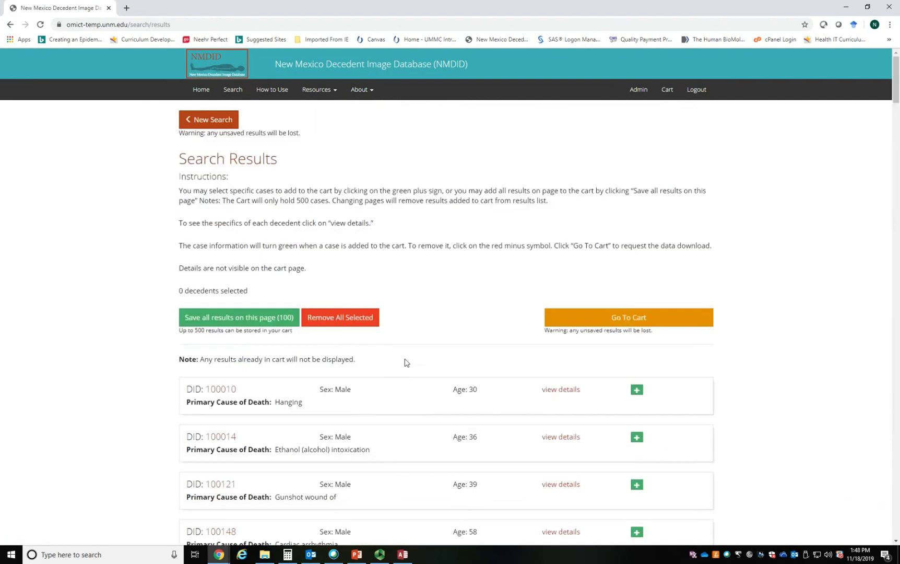
- Examine the first result's details down to its medical history, and hide the details again
{"action": "scroll", "coordinate": [405, 363], "scroll_direction": "down", "scroll_amount": 1}
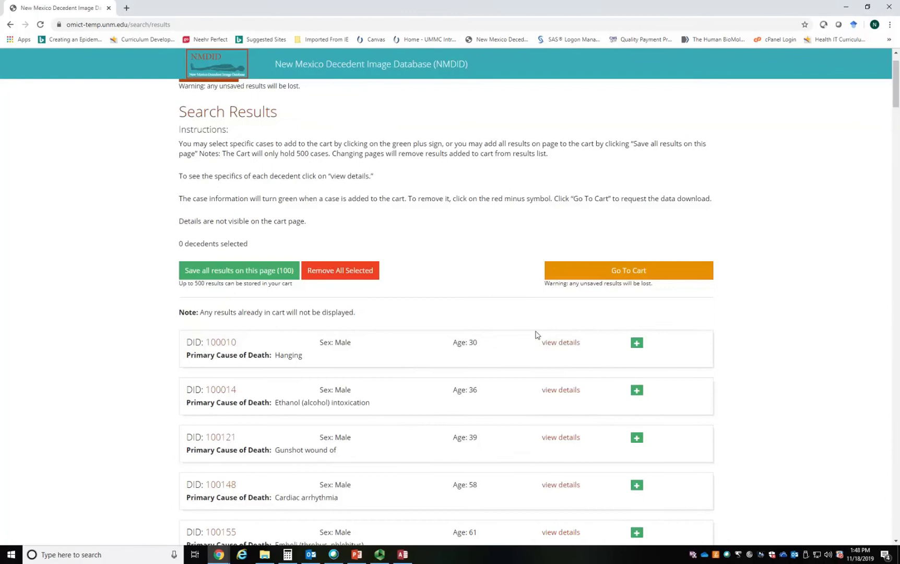
{"action": "left_click", "coordinate": [561, 344]}
{"action": "scroll", "coordinate": [527, 390], "scroll_direction": "down", "scroll_amount": 10}
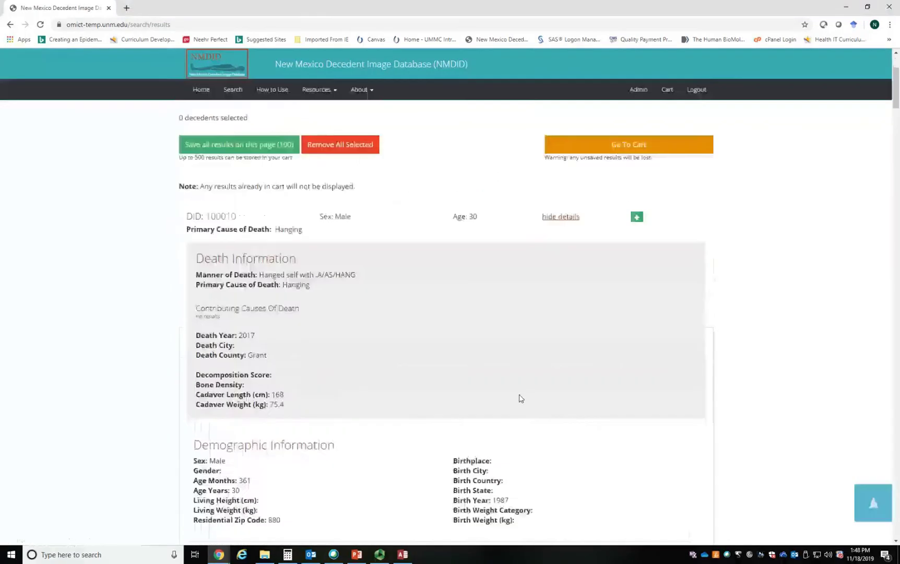
{"action": "scroll", "coordinate": [519, 399], "scroll_direction": "down", "scroll_amount": 2}
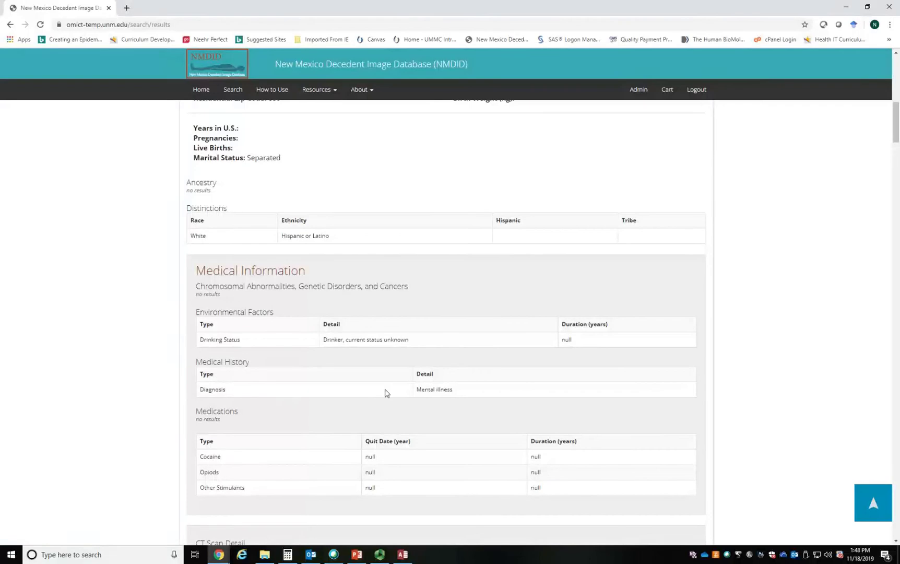
{"action": "left_click_drag", "start_coordinate": [417, 389], "coordinate": [454, 392]}
{"action": "scroll", "coordinate": [444, 386], "scroll_direction": "up", "scroll_amount": 10}
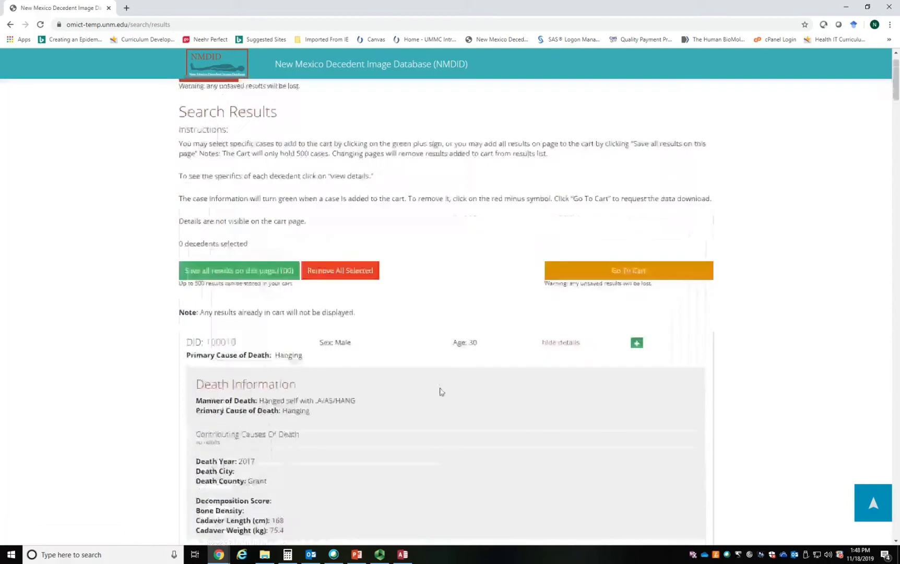
{"action": "left_click", "coordinate": [560, 343]}
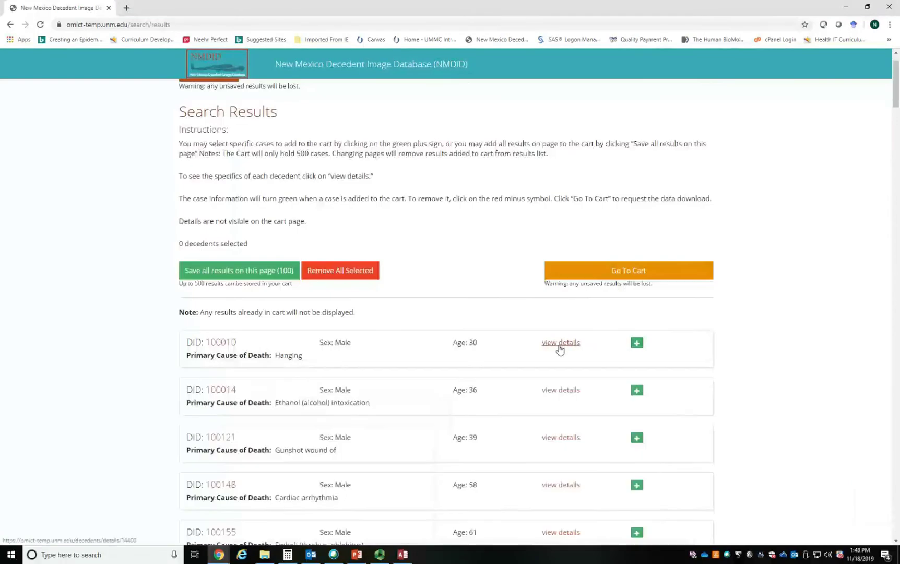
- Examine the second result's demographic and medical history details, and collapse them again
{"action": "left_click", "coordinate": [562, 391]}
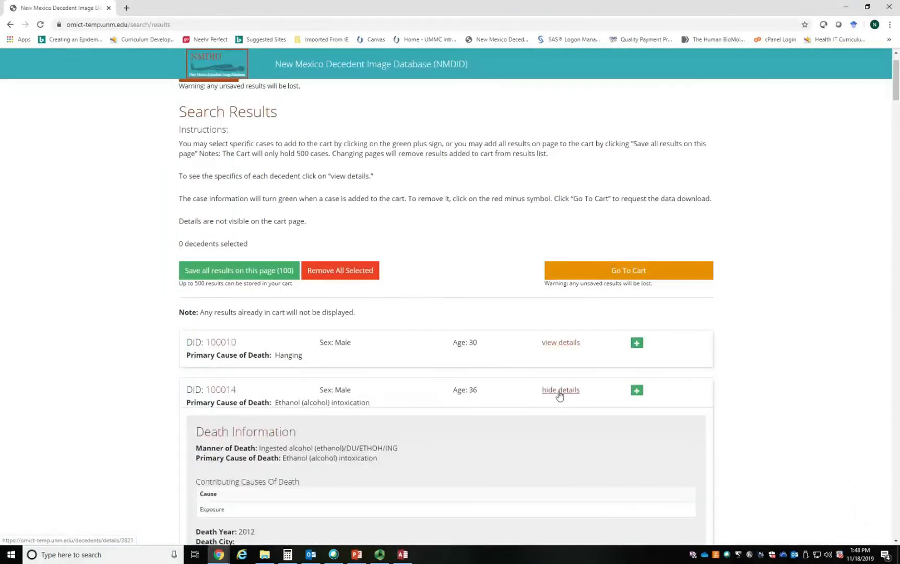
{"action": "scroll", "coordinate": [558, 396], "scroll_direction": "down", "scroll_amount": 4}
{"action": "scroll", "coordinate": [559, 395], "scroll_direction": "down", "scroll_amount": 6}
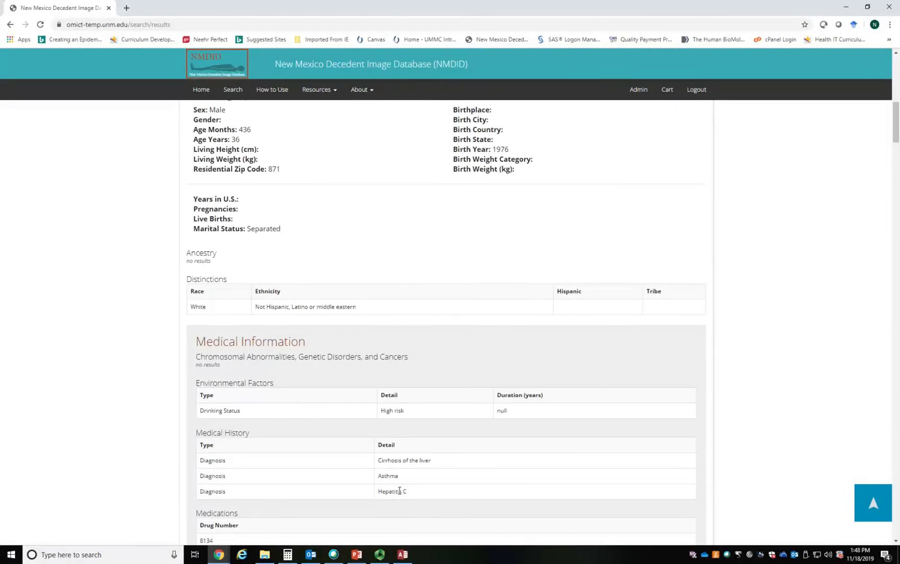
{"action": "scroll", "coordinate": [400, 491], "scroll_direction": "up", "scroll_amount": 7}
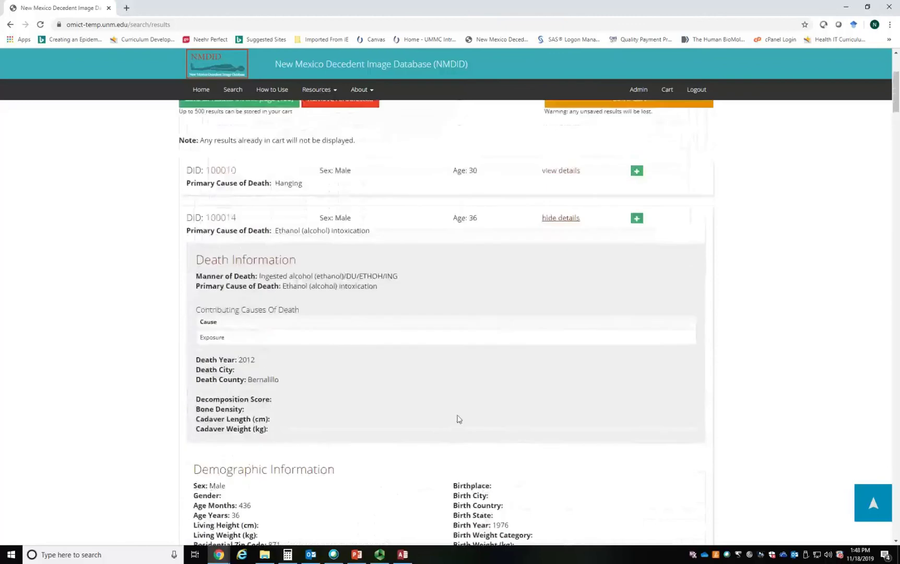
{"action": "left_click", "coordinate": [549, 218]}
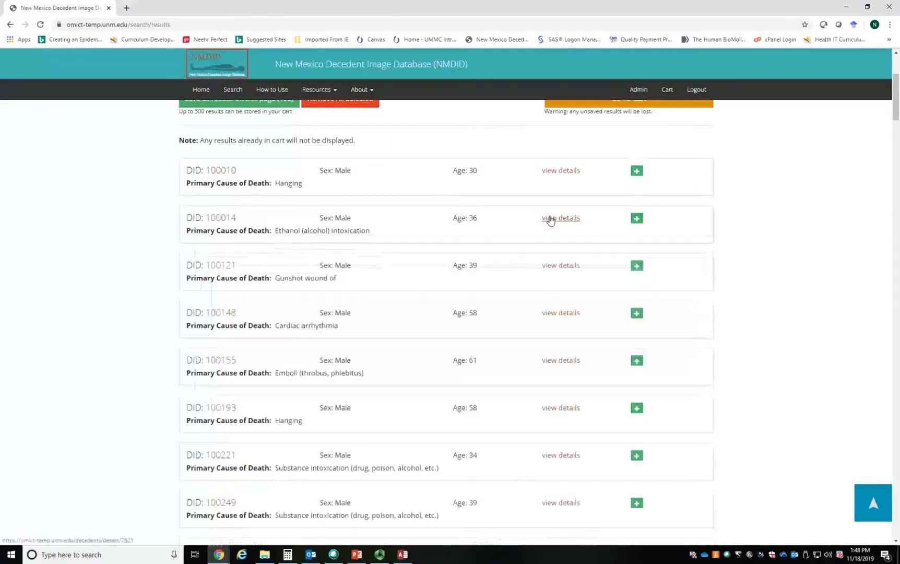
- Add the second listed decedent to the selection, and exclude it again
{"action": "left_click", "coordinate": [636, 220]}
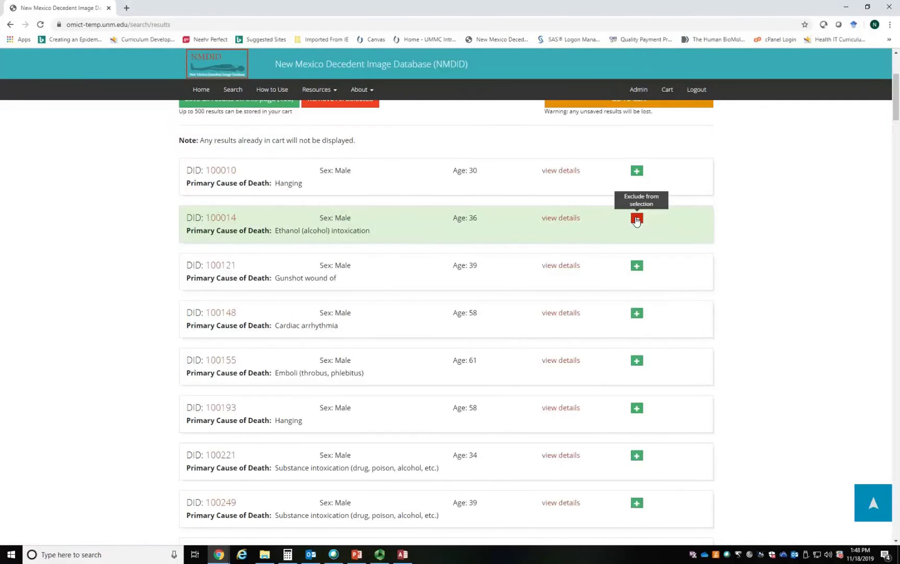
{"action": "left_click", "coordinate": [636, 220]}
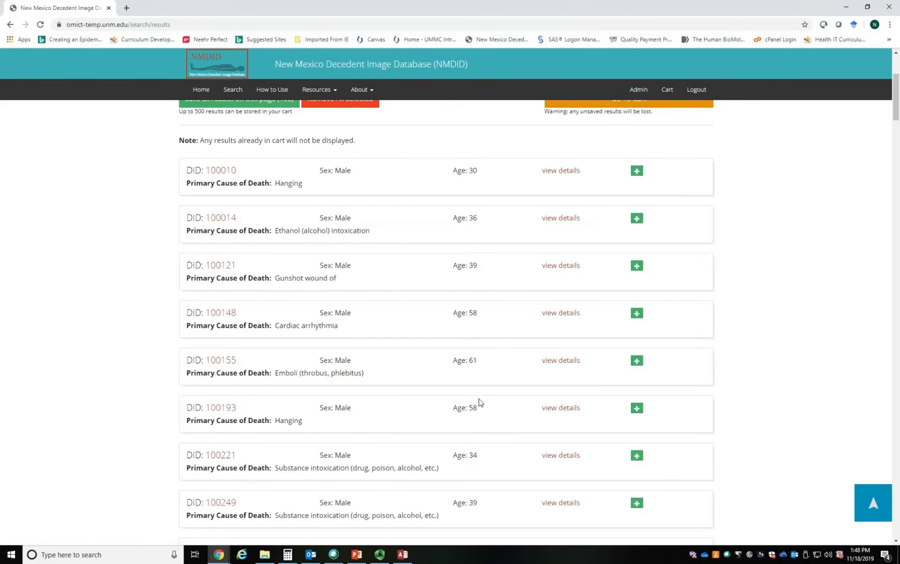
- Save all results on the first and second pages of the search results to the cart
{"action": "scroll", "coordinate": [480, 402], "scroll_direction": "up", "scroll_amount": 3}
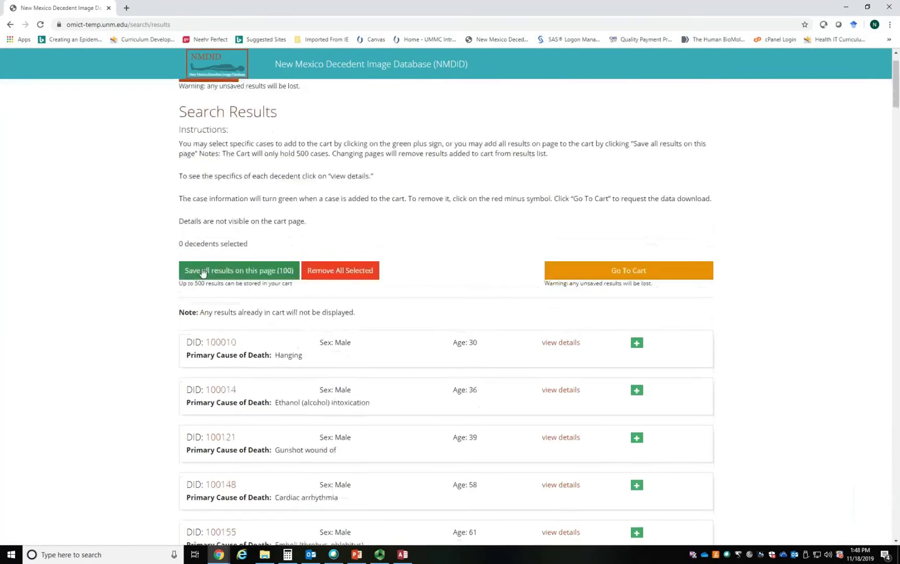
{"action": "left_click", "coordinate": [202, 271]}
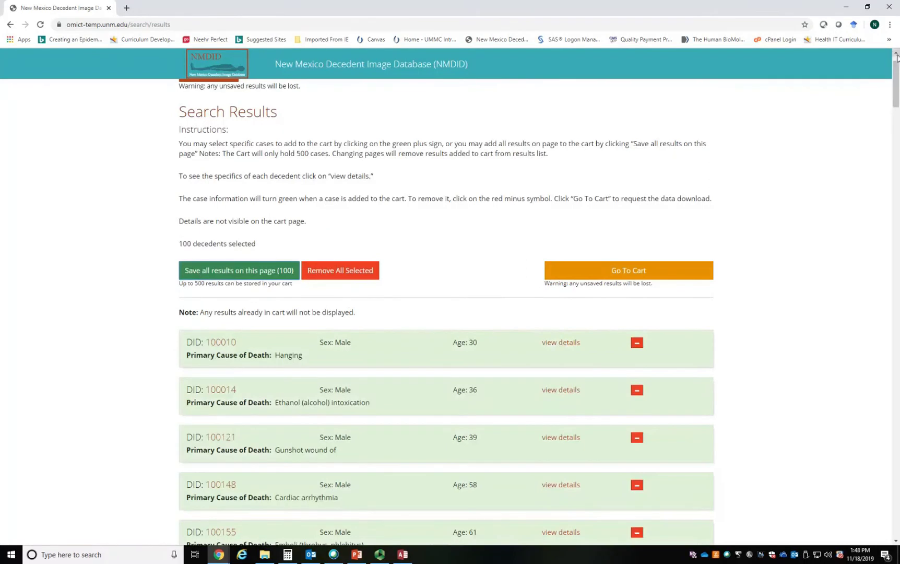
{"action": "left_click_drag", "start_coordinate": [896, 84], "coordinate": [897, 514]}
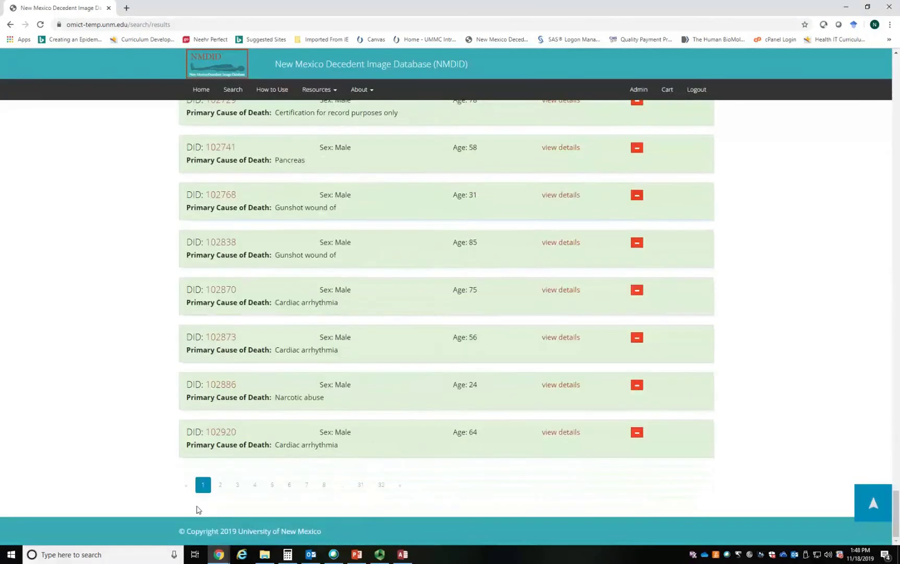
{"action": "left_click", "coordinate": [220, 486]}
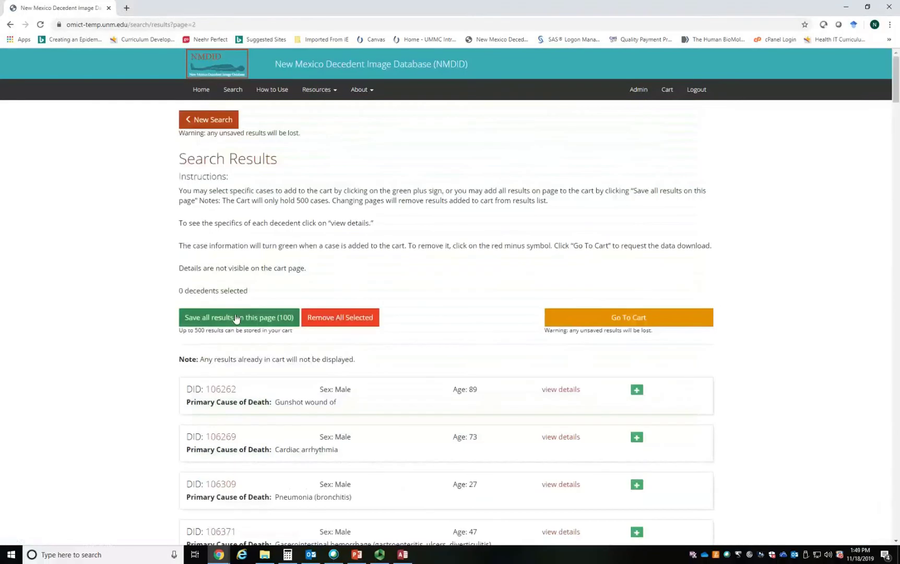
{"action": "left_click", "coordinate": [236, 318]}
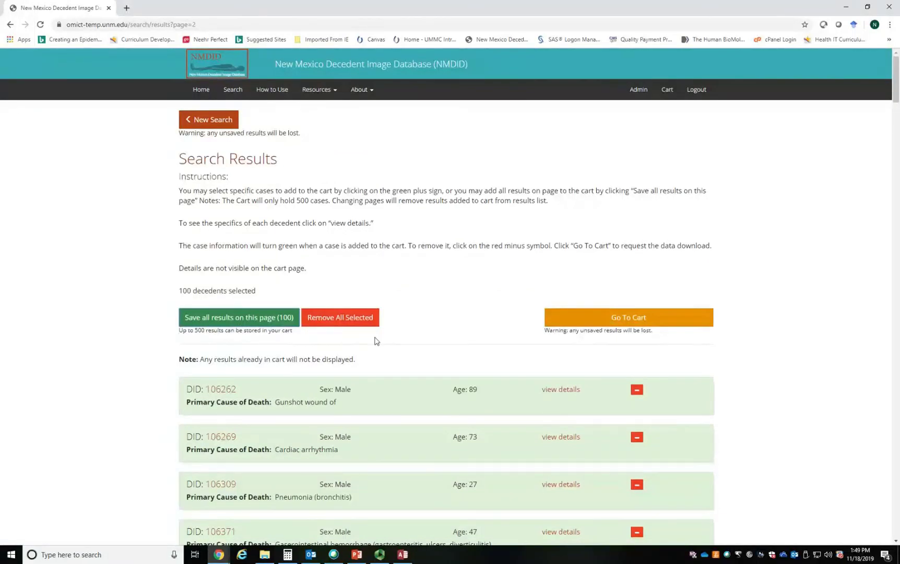
- Go to the cart and look over the saved decedents
{"action": "left_click", "coordinate": [600, 318]}
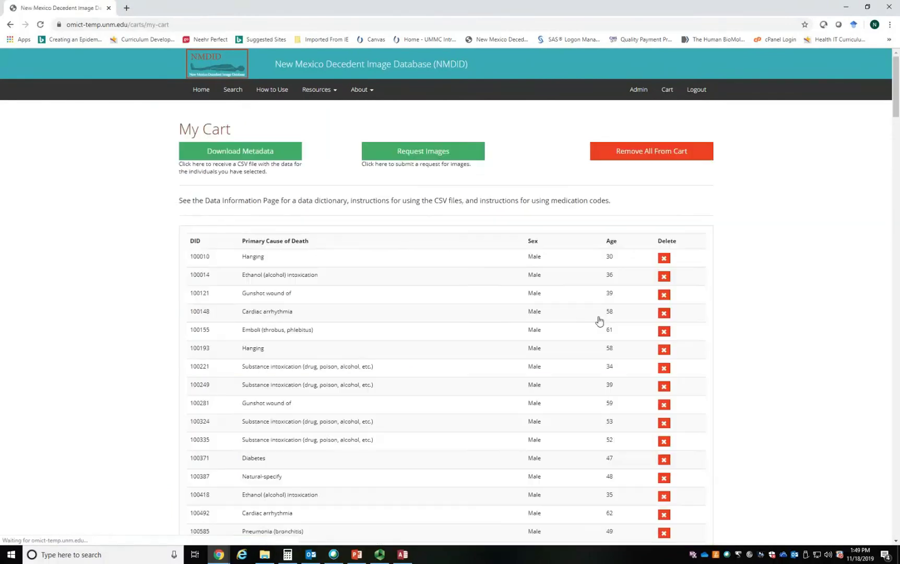
{"action": "scroll", "coordinate": [378, 254], "scroll_direction": "down", "scroll_amount": 5}
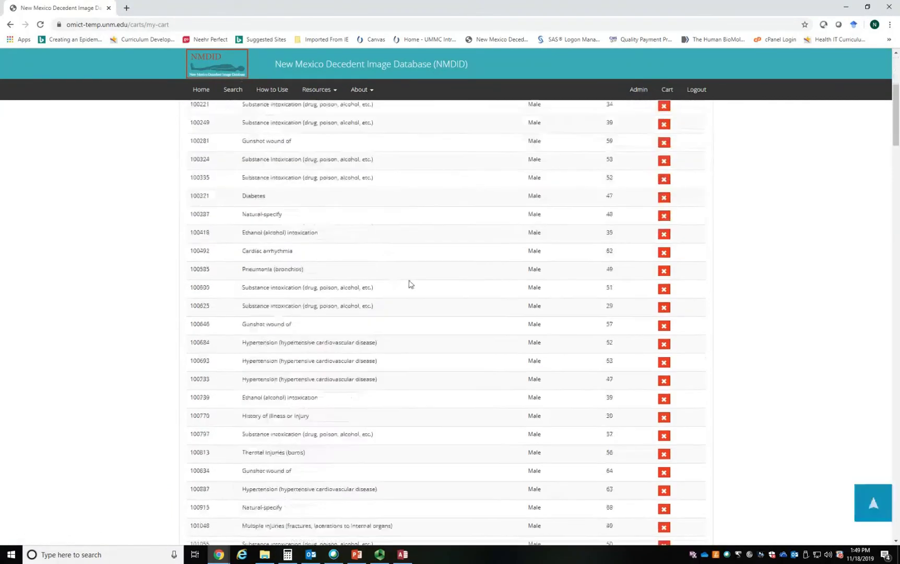
{"action": "scroll", "coordinate": [413, 289], "scroll_direction": "up", "scroll_amount": 5}
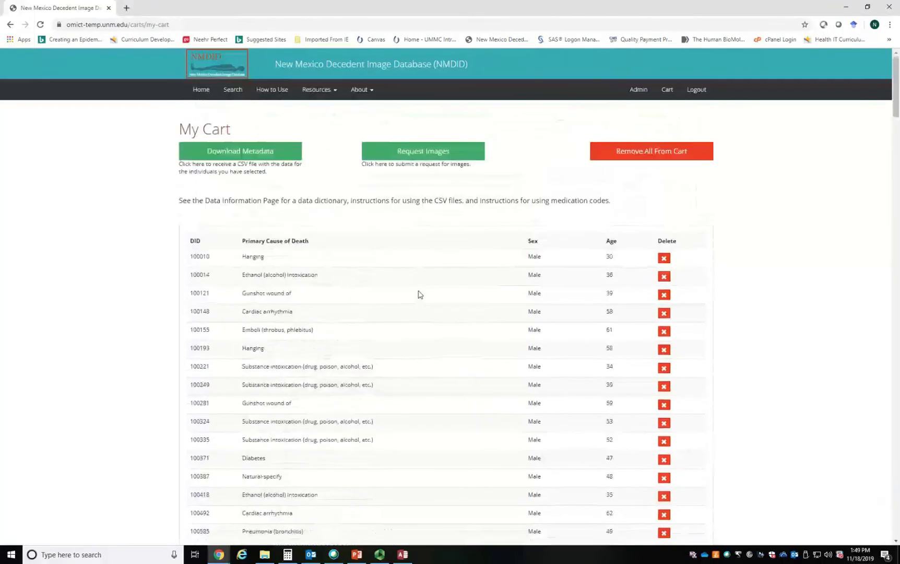
- View the decedent image request form, and return to the cart
{"action": "left_click", "coordinate": [429, 151]}
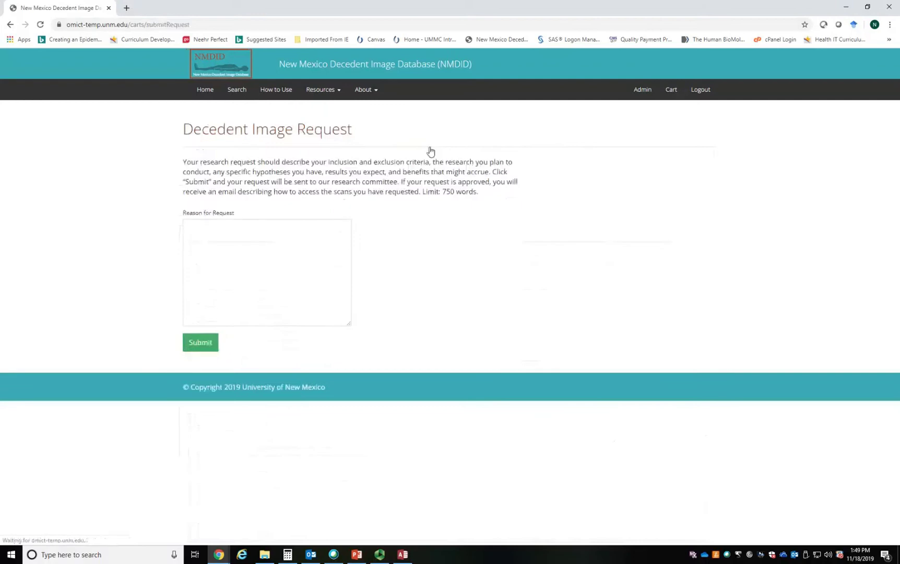
{"action": "left_click", "coordinate": [10, 24]}
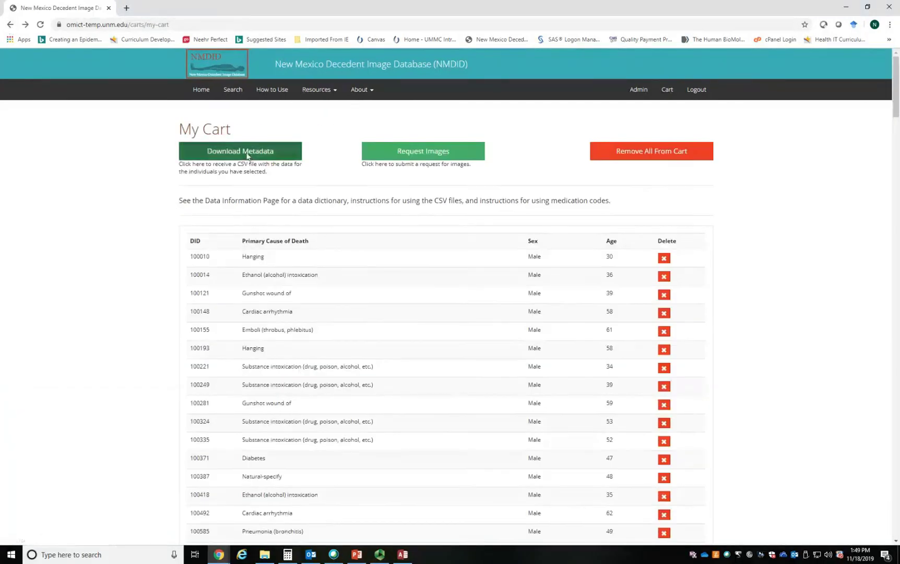
- Download the cart's metadata as a ZIP archive and open the archive to show its CSV files
{"action": "left_click", "coordinate": [246, 155]}
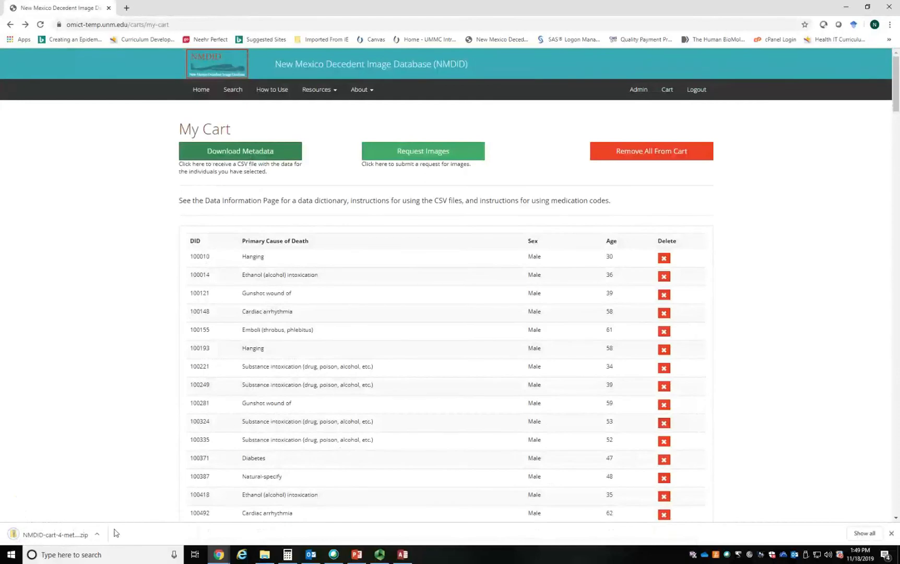
{"action": "left_click", "coordinate": [100, 538]}
{"action": "left_click", "coordinate": [112, 474]}
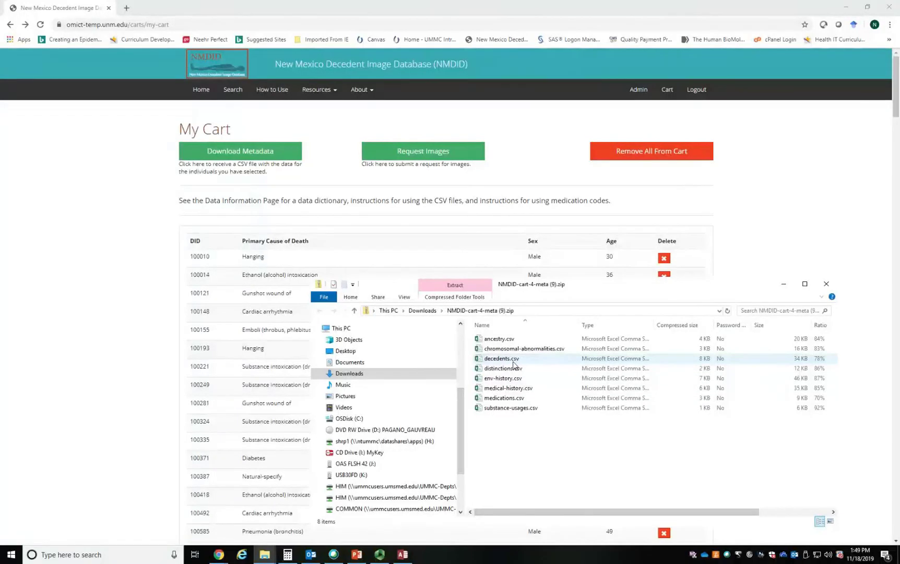
- Switch to the Access database Database6 and close its Relationships view
{"action": "left_click", "coordinate": [404, 555]}
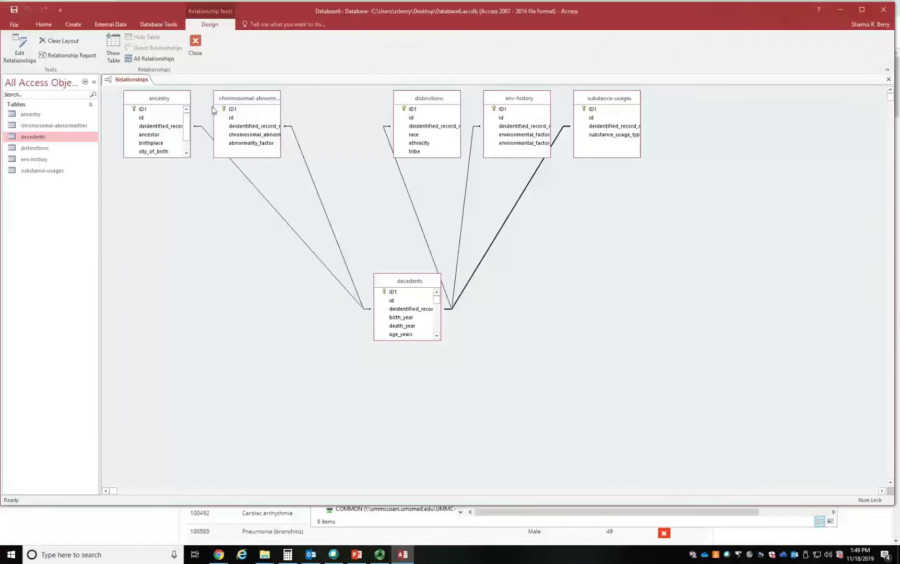
{"action": "left_click", "coordinate": [197, 46]}
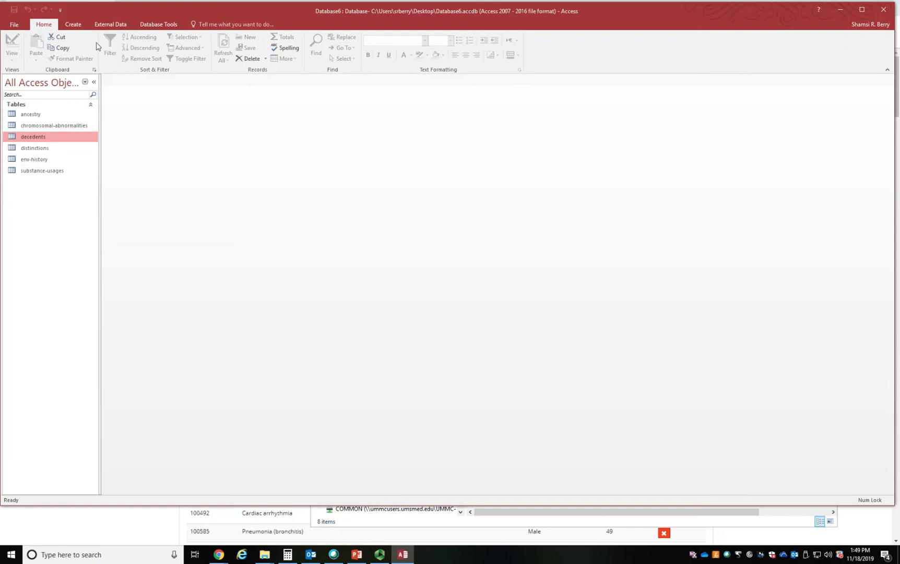
- Import the Excel file medical history.xlsx from the Desktop into a new table, using the first row as column headings
{"action": "left_click", "coordinate": [111, 25]}
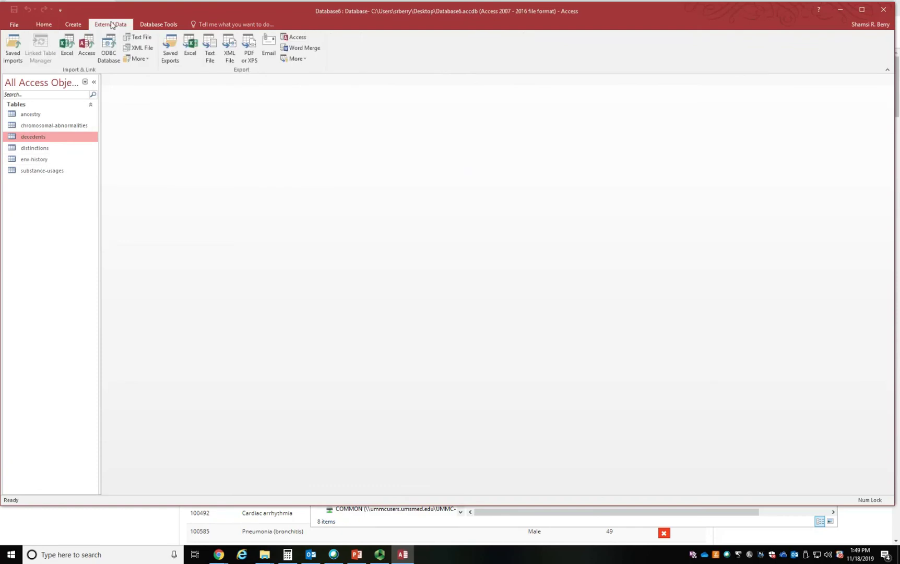
{"action": "left_click", "coordinate": [68, 46]}
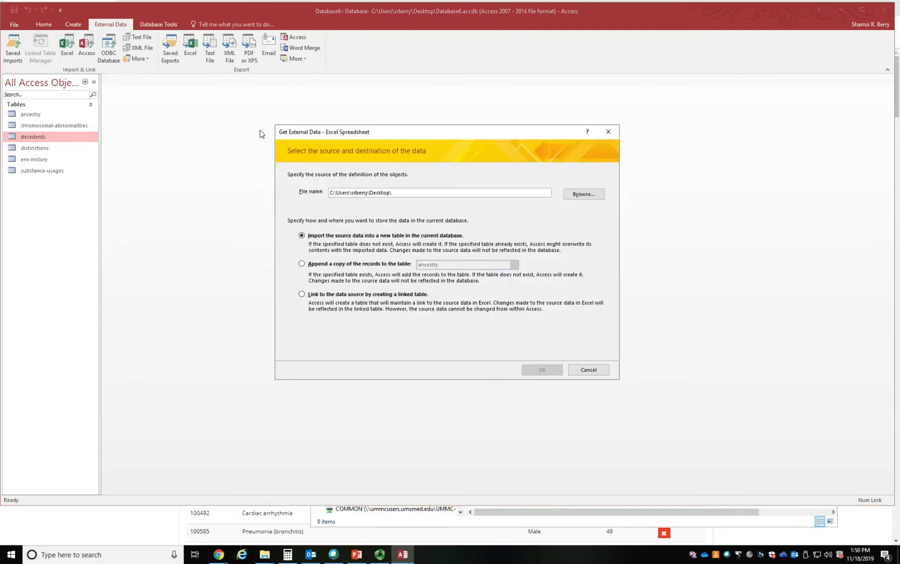
{"action": "left_click", "coordinate": [582, 196]}
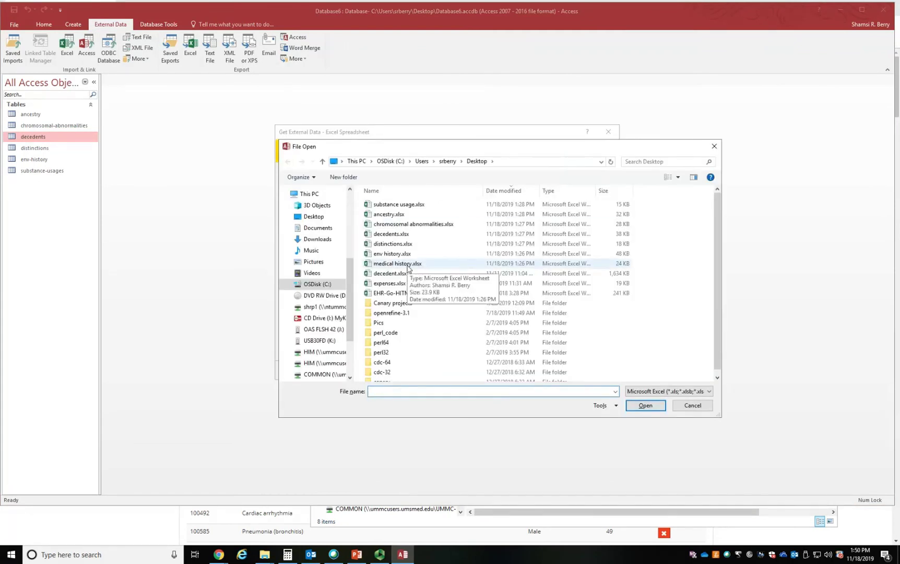
{"action": "left_click", "coordinate": [408, 264]}
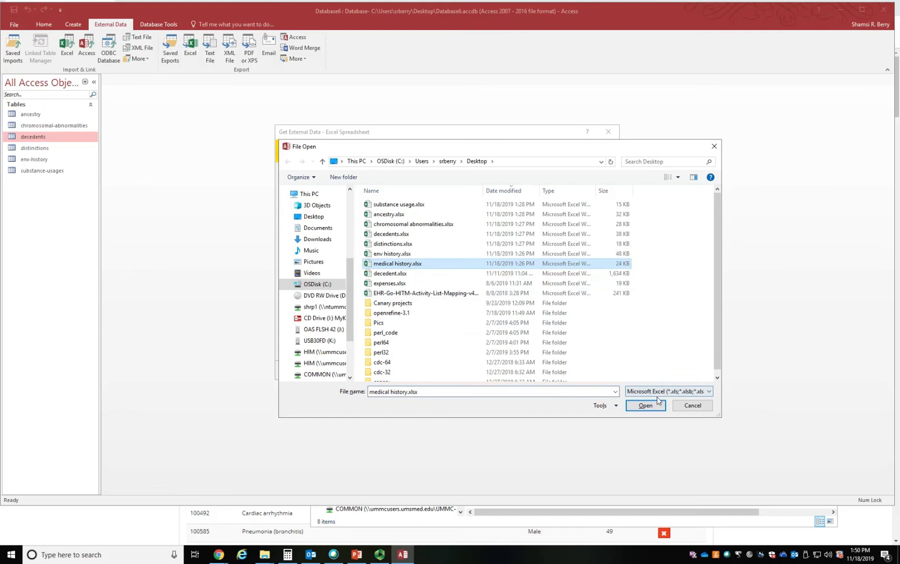
{"action": "left_click", "coordinate": [650, 405]}
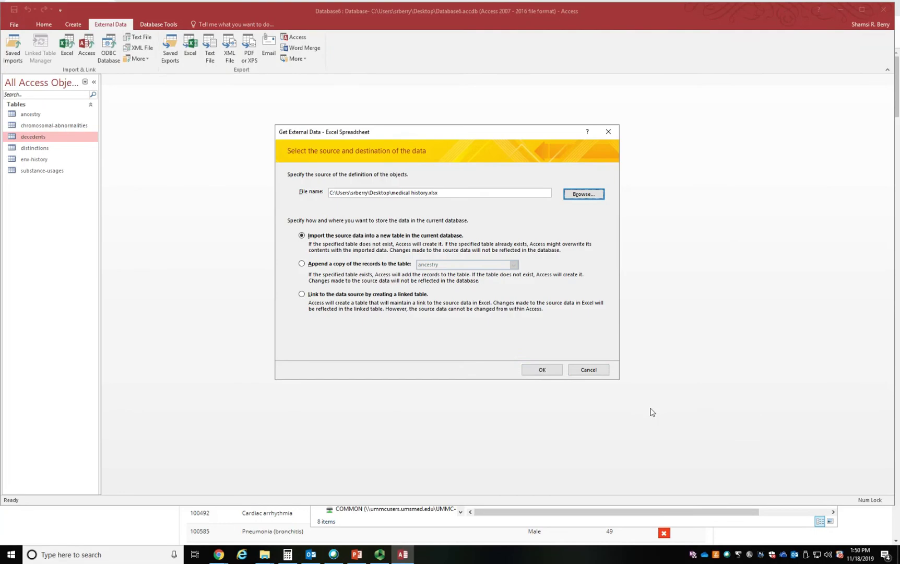
{"action": "left_click", "coordinate": [547, 370]}
{"action": "left_click", "coordinate": [593, 326]}
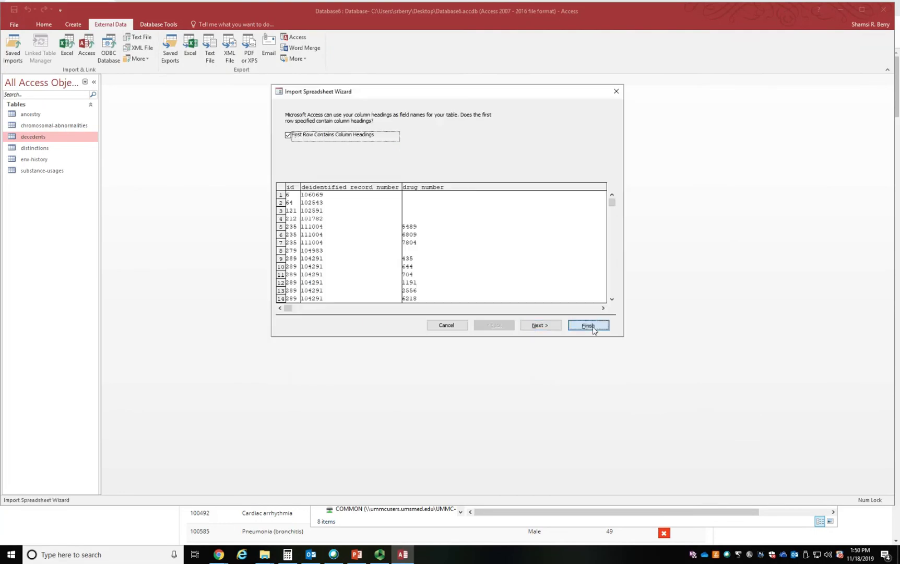
{"action": "left_click", "coordinate": [589, 378]}
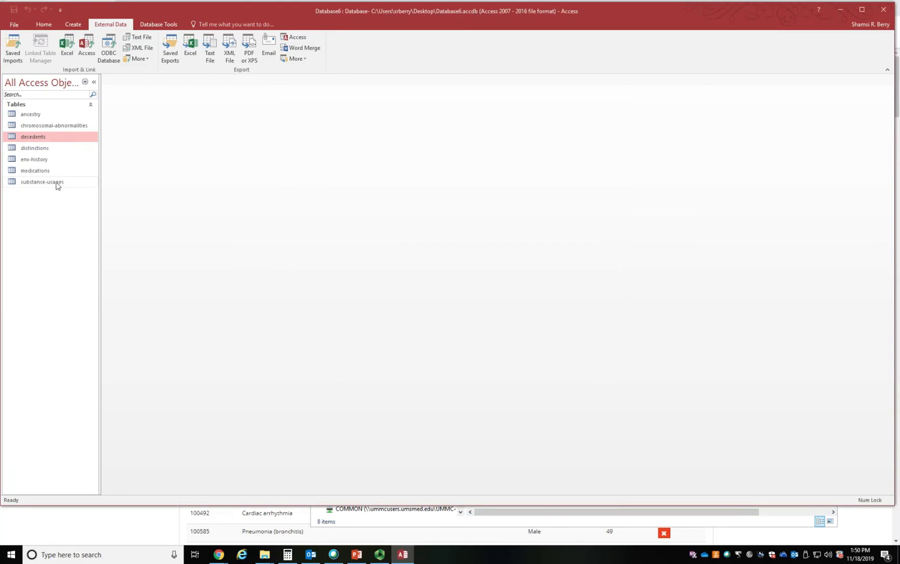
- Reopen the database's Relationships view and add the medications table to the layout
{"action": "left_click", "coordinate": [159, 25]}
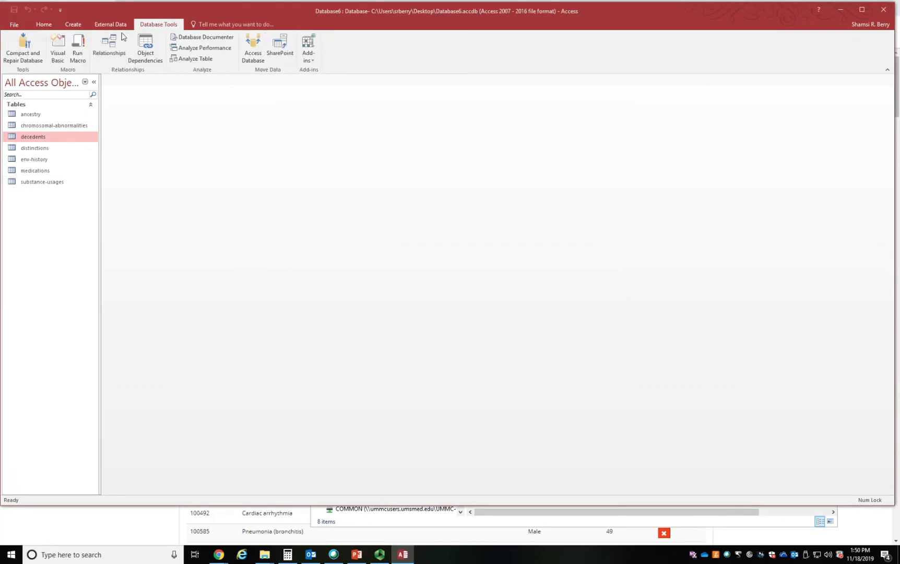
{"action": "left_click", "coordinate": [110, 46]}
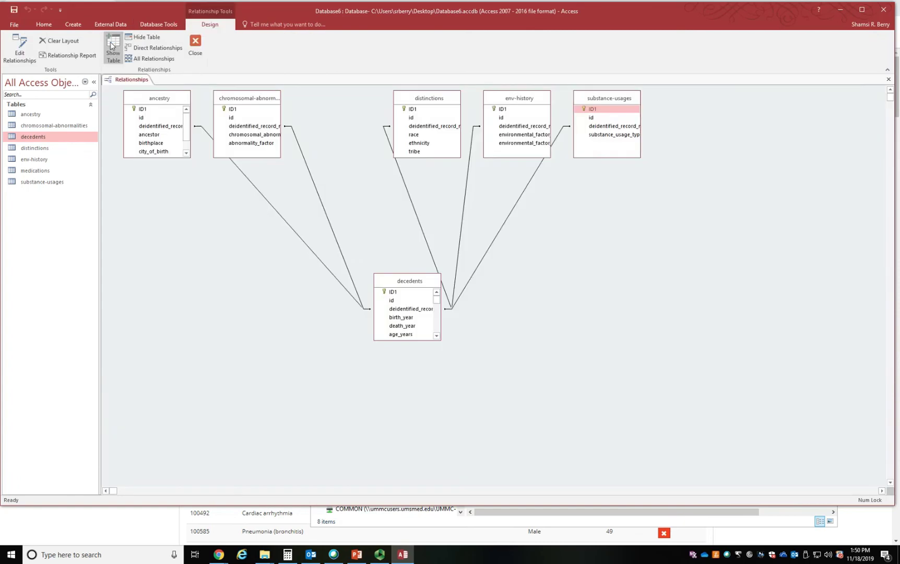
{"action": "right_click", "coordinate": [553, 297]}
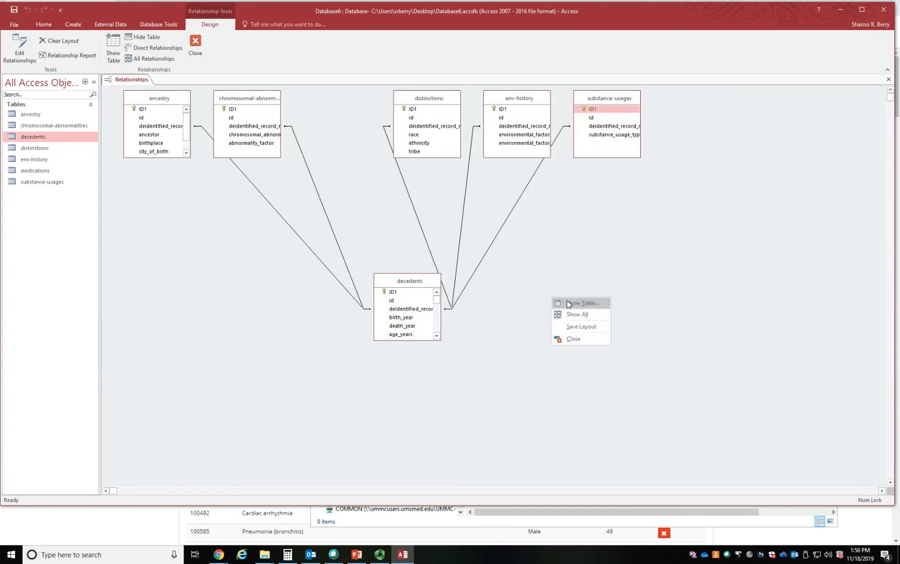
{"action": "left_click", "coordinate": [569, 305]}
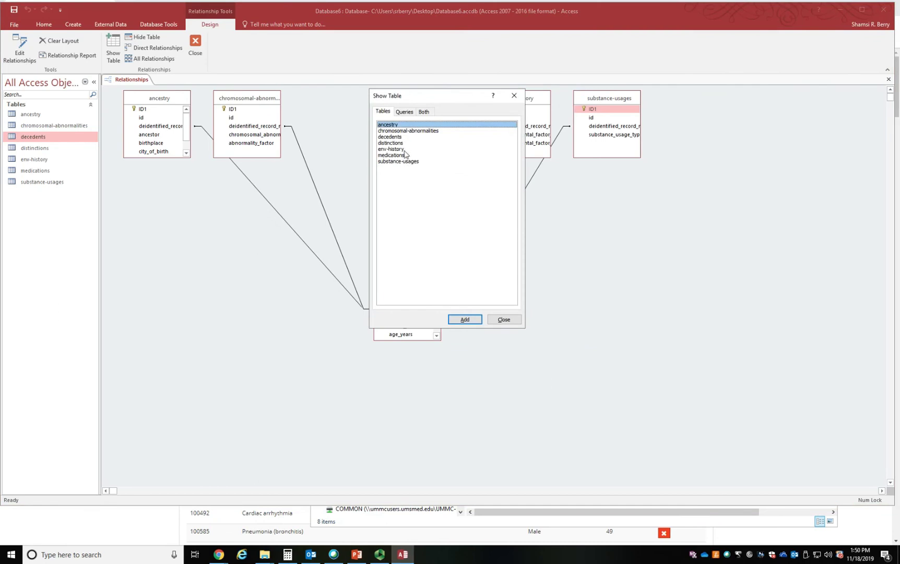
{"action": "left_click_drag", "start_coordinate": [416, 96], "coordinate": [543, 185]}
{"action": "left_click", "coordinate": [527, 245]}
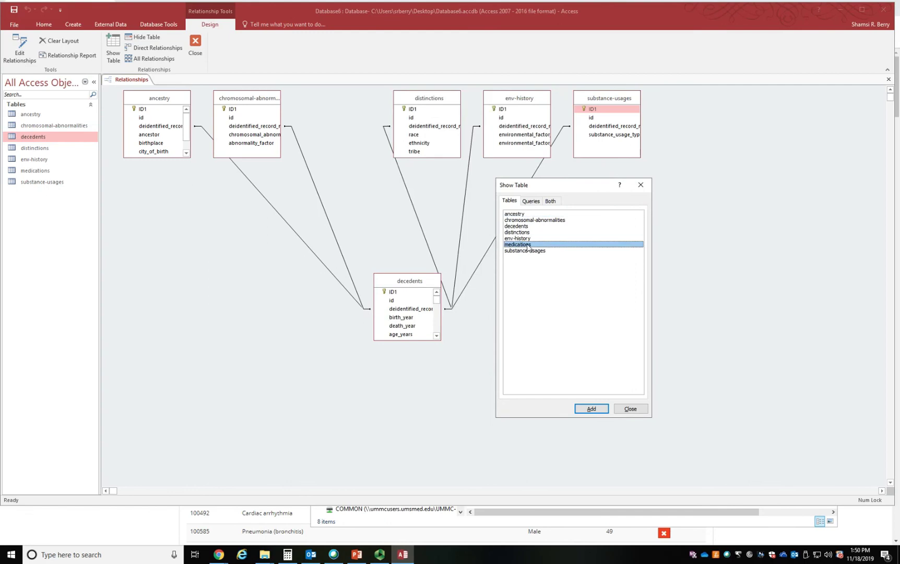
{"action": "left_click", "coordinate": [591, 410]}
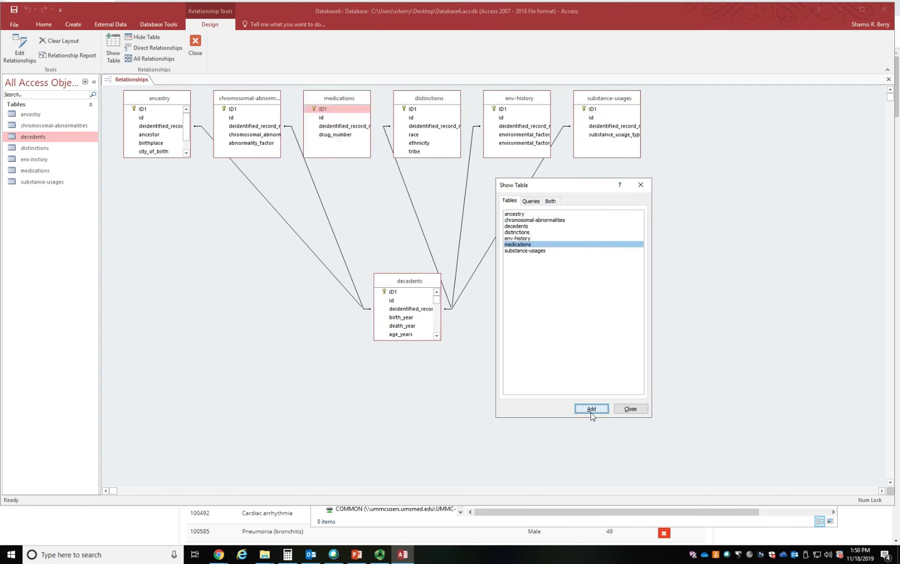
{"action": "left_click", "coordinate": [641, 185]}
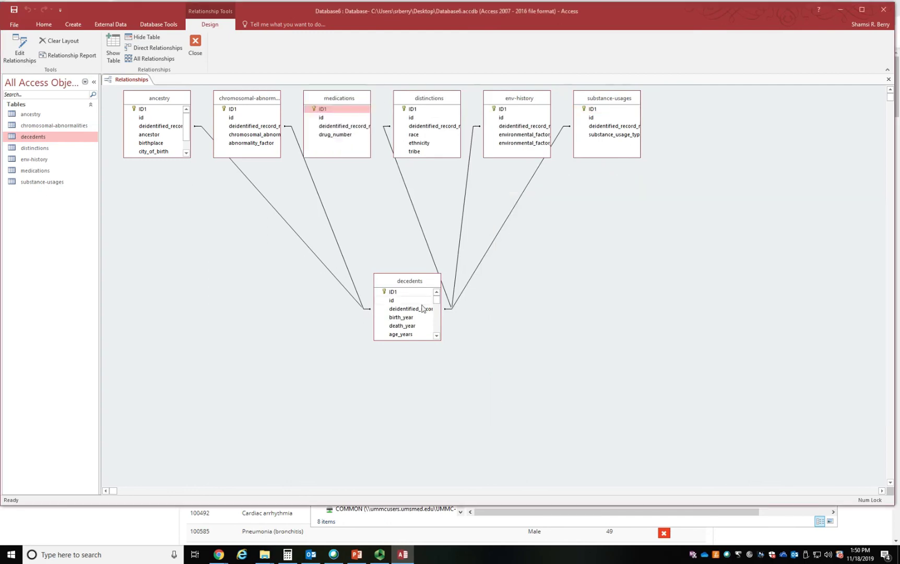
- Create a relationship from the decedents table's deidentified_record_number to the same field in medications, and close the Relationships view
{"action": "left_click", "coordinate": [406, 309]}
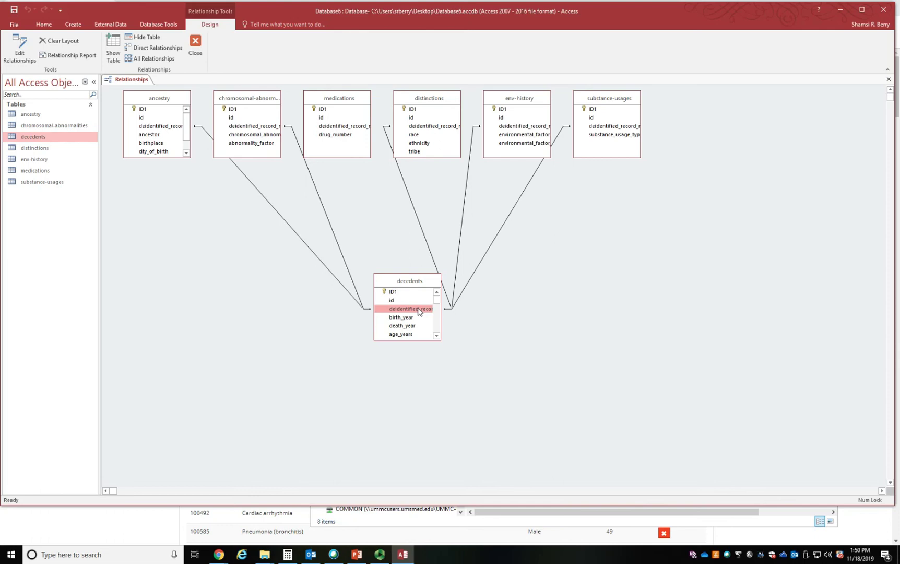
{"action": "left_click_drag", "start_coordinate": [419, 312], "coordinate": [353, 130]}
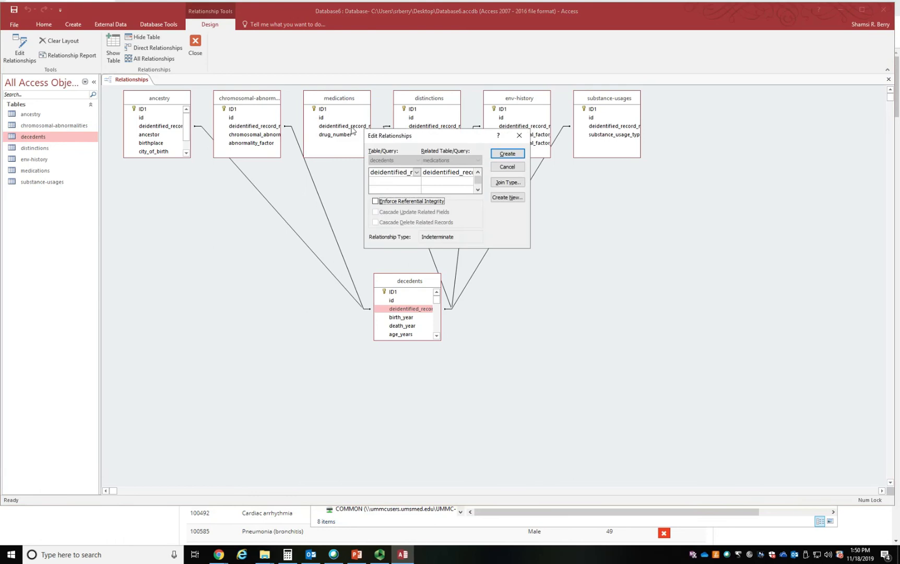
{"action": "left_click", "coordinate": [507, 154]}
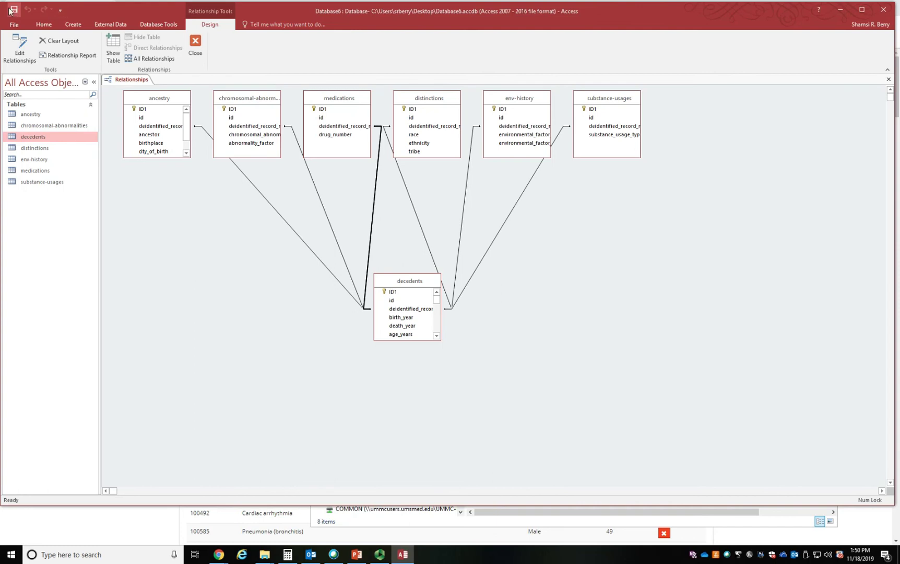
{"action": "left_click", "coordinate": [197, 46]}
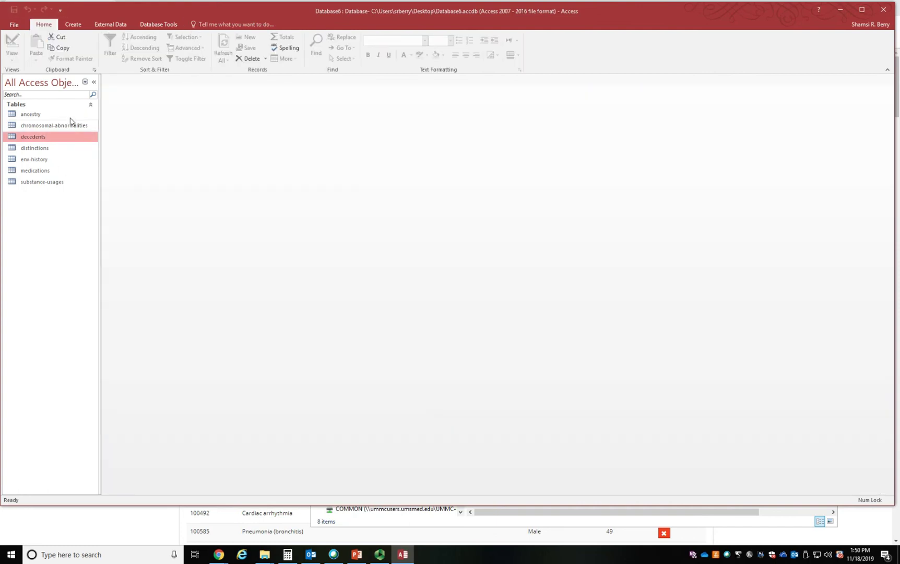
- Start a Simple Query Wizard query and include deidentified_record_number and death_year from the decedents table
{"action": "left_click", "coordinate": [73, 25]}
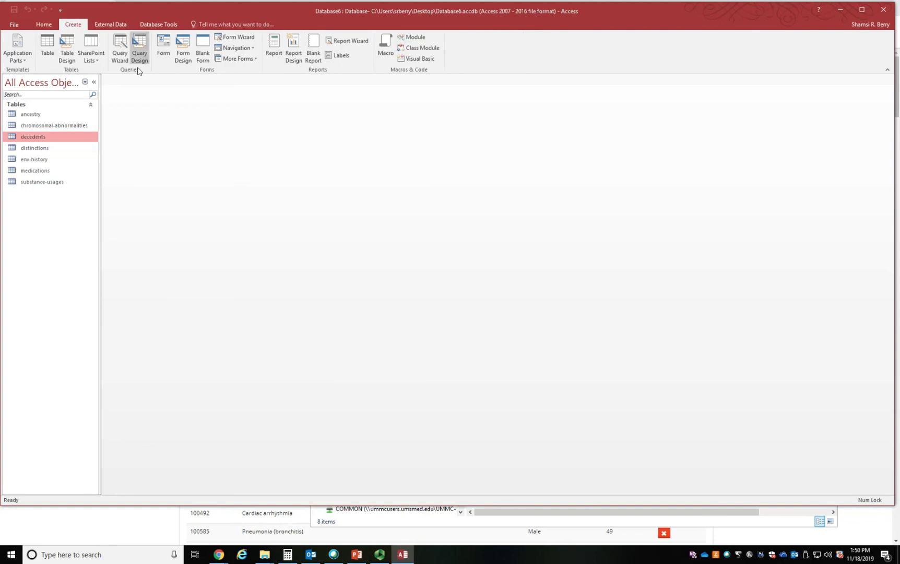
{"action": "left_click", "coordinate": [116, 52]}
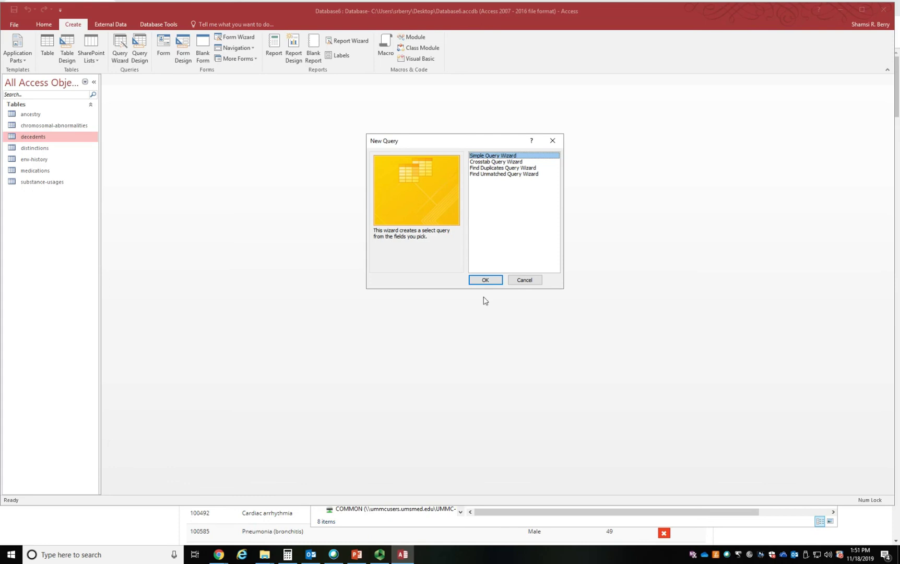
{"action": "left_click", "coordinate": [485, 281]}
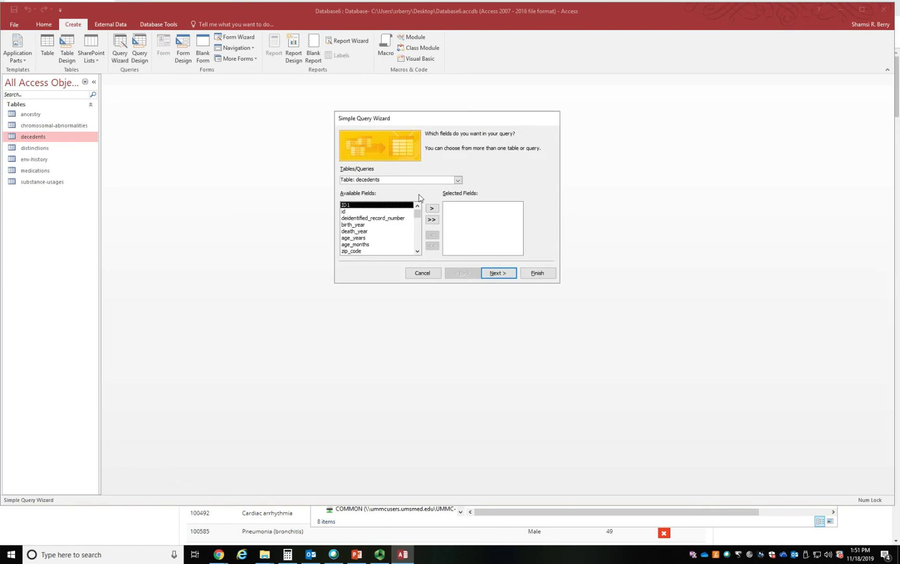
{"action": "left_click", "coordinate": [380, 218]}
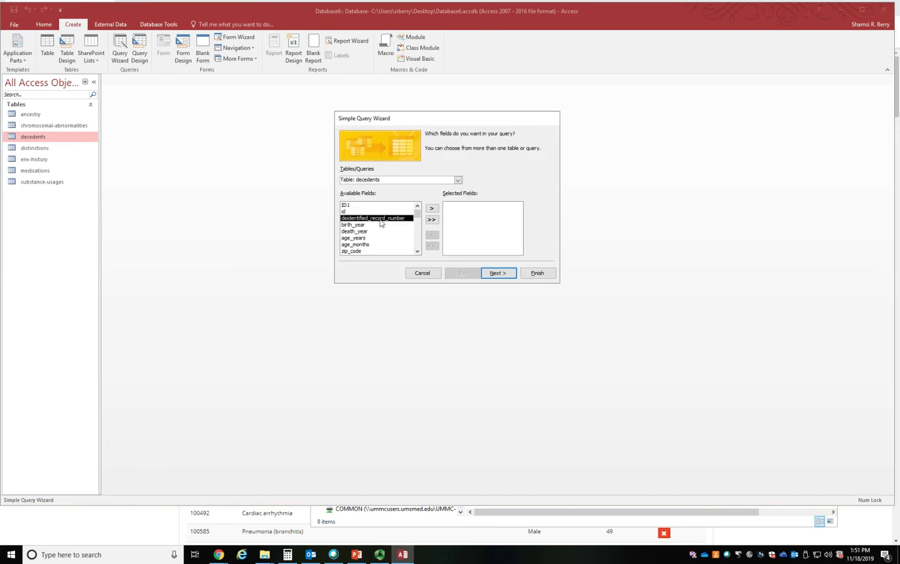
{"action": "left_click", "coordinate": [433, 209]}
{"action": "left_click", "coordinate": [372, 224]}
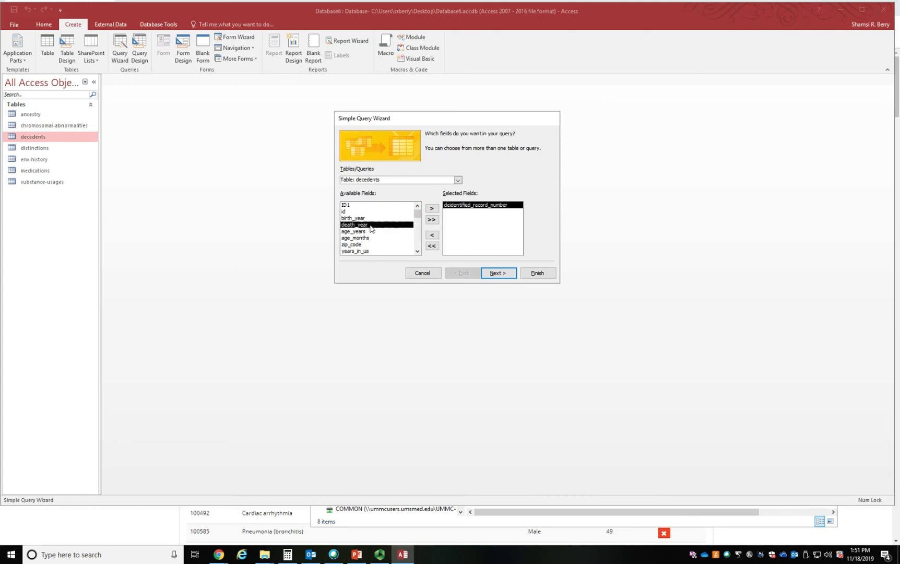
{"action": "left_click", "coordinate": [432, 207]}
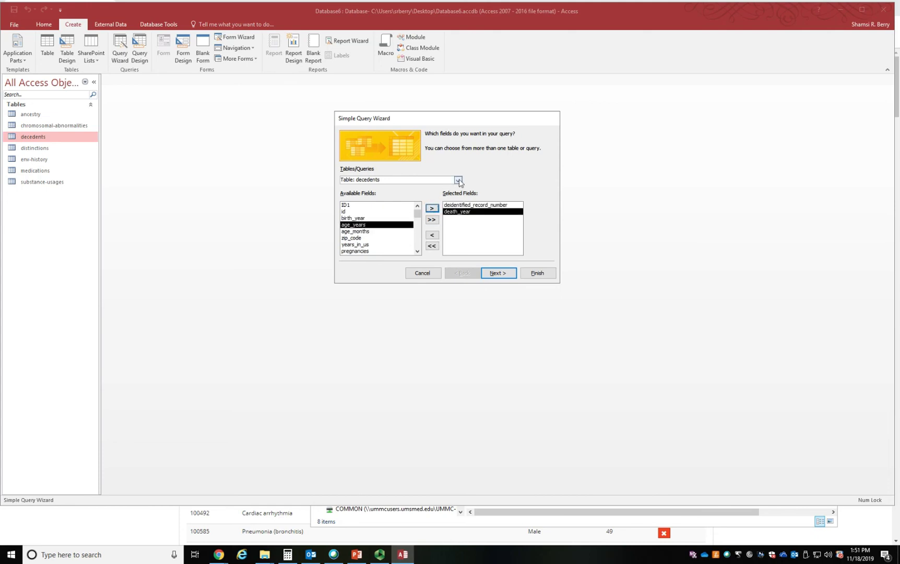
- Include environmental_factor_type and environmental_factor_item from the env-history table, and finish the wizard as a detail query
{"action": "left_click", "coordinate": [458, 179]}
{"action": "left_click", "coordinate": [385, 216]}
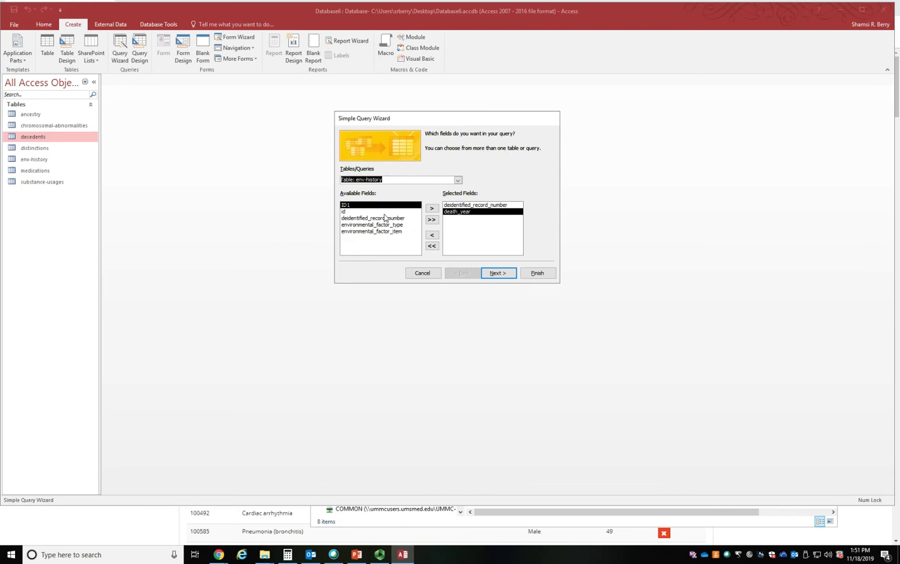
{"action": "left_click", "coordinate": [394, 225]}
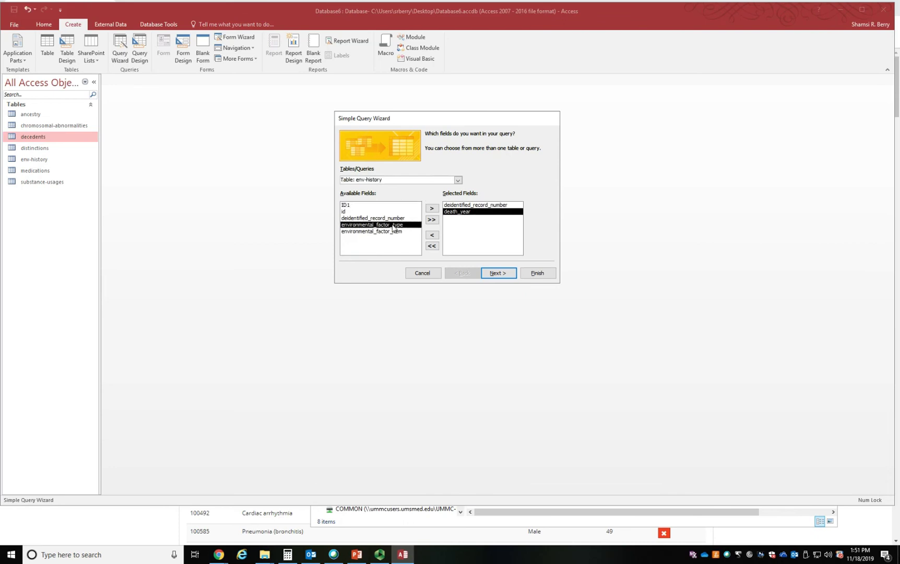
{"action": "left_click", "coordinate": [433, 208]}
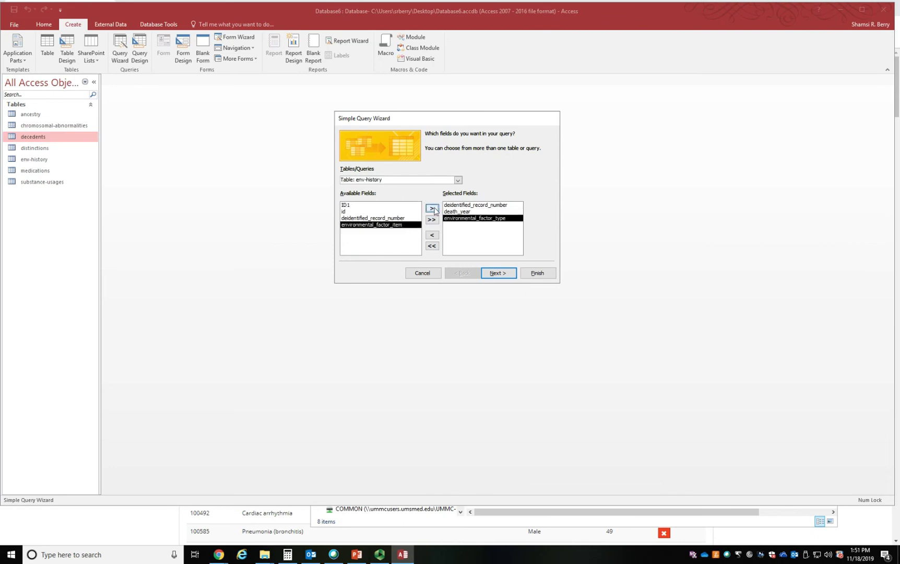
{"action": "left_click", "coordinate": [432, 208]}
{"action": "left_click", "coordinate": [497, 272]}
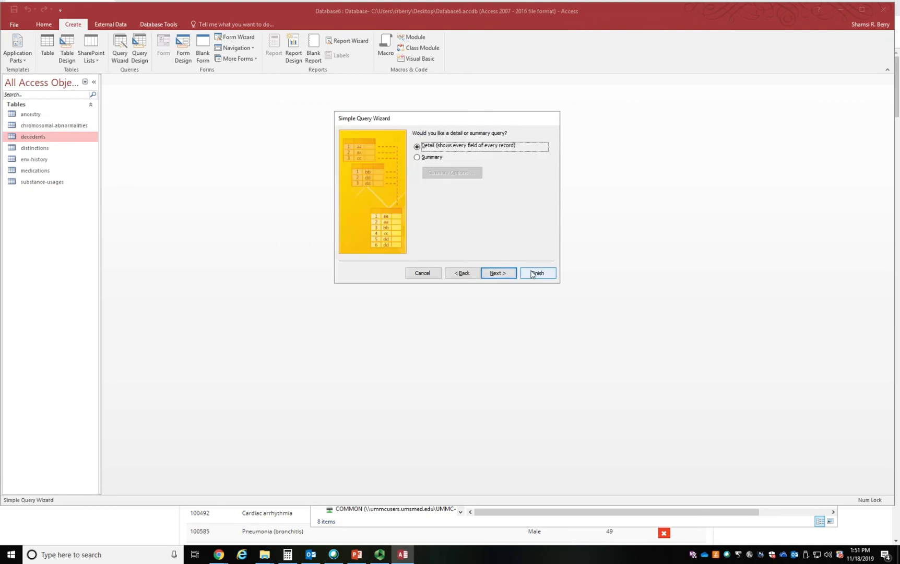
{"action": "left_click", "coordinate": [532, 271]}
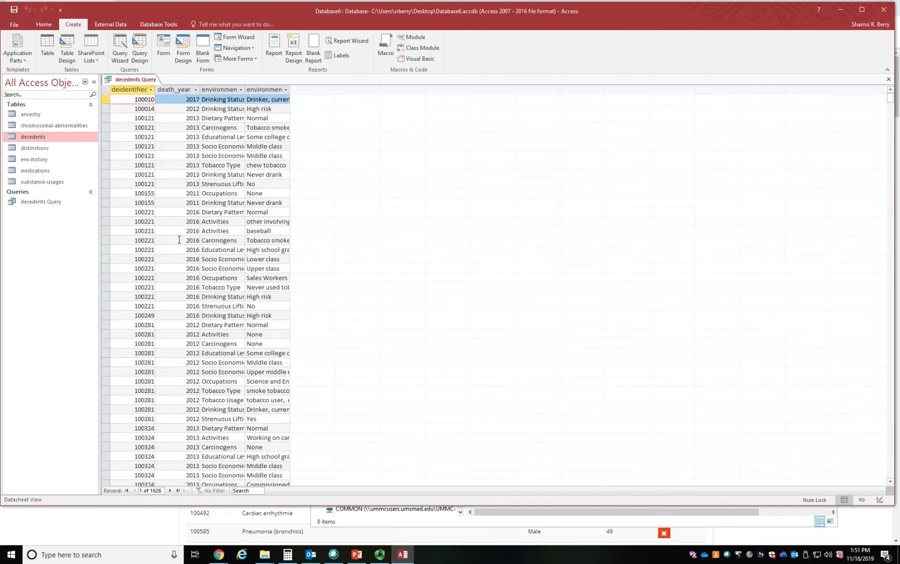
- Fit both environmental factor columns to their contents, examine the first record's drinking status, and close the query without saving the layout
{"action": "double_click", "coordinate": [245, 89]}
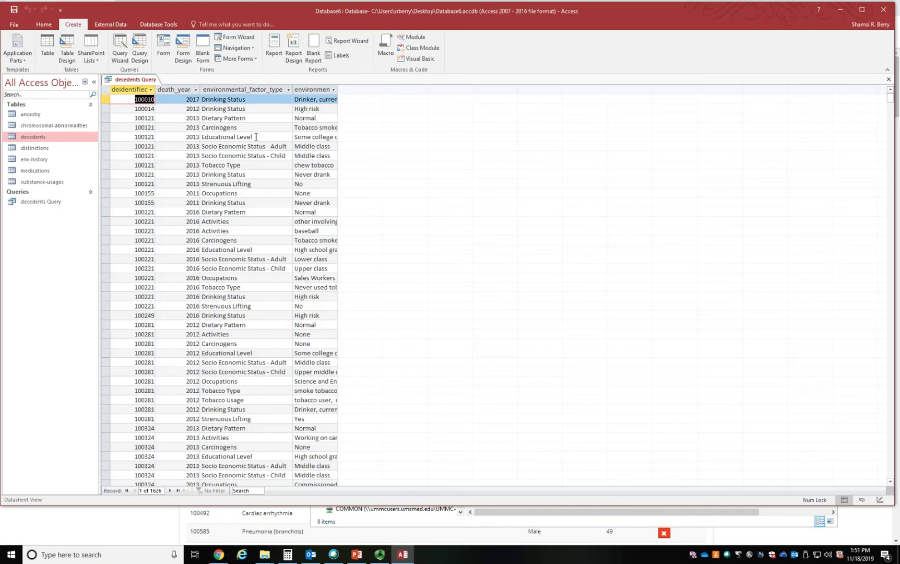
{"action": "left_click_drag", "start_coordinate": [338, 88], "coordinate": [339, 88]}
{"action": "double_click", "coordinate": [339, 88]}
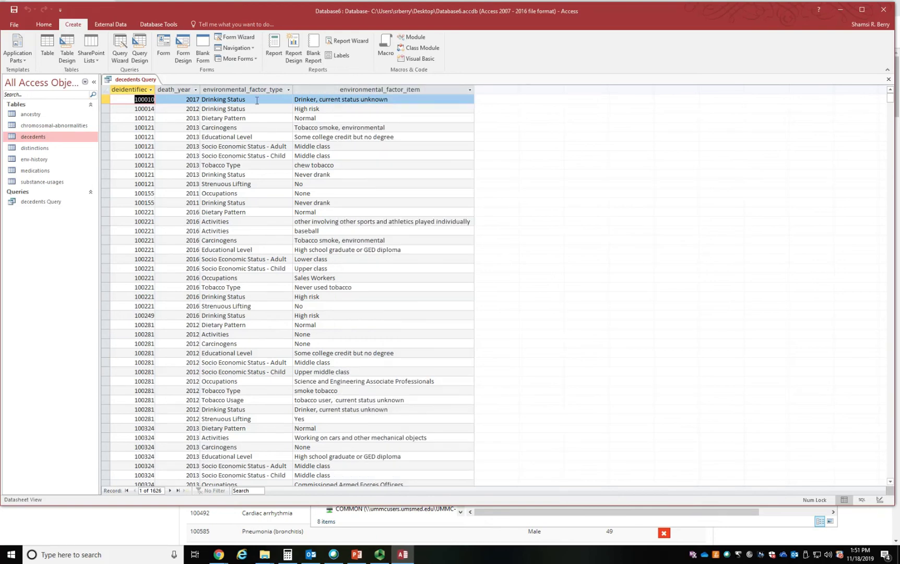
{"action": "left_click_drag", "start_coordinate": [389, 99], "coordinate": [295, 99]}
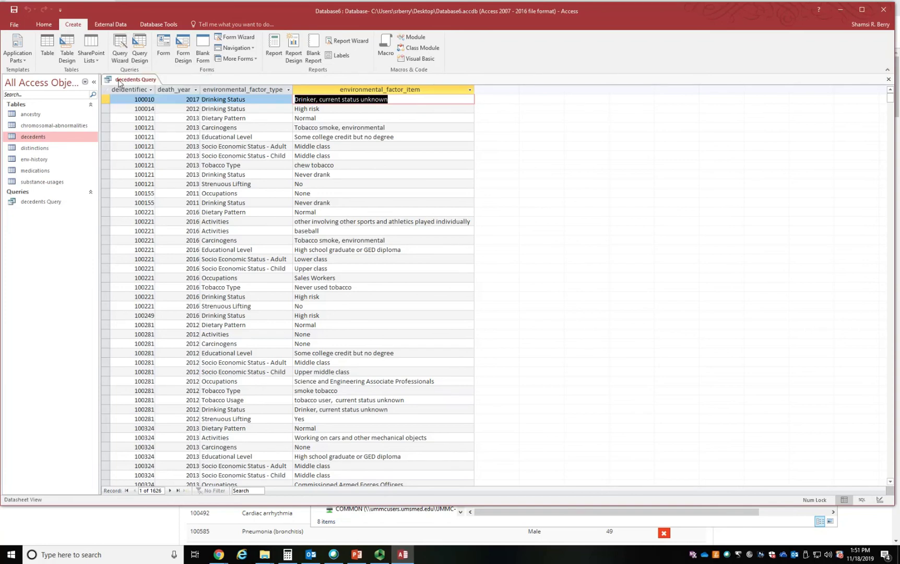
{"action": "right_click", "coordinate": [119, 81]}
{"action": "left_click", "coordinate": [132, 98]}
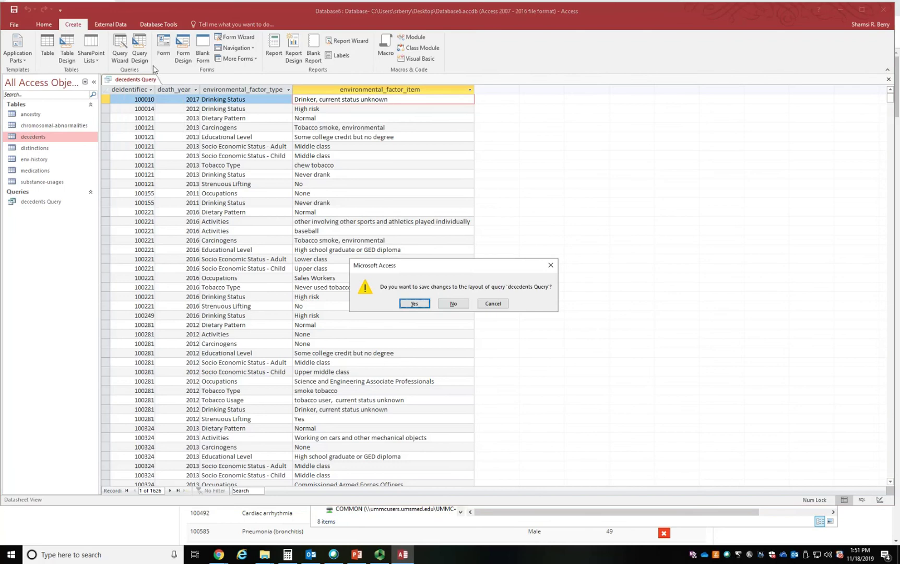
{"action": "left_click", "coordinate": [454, 303]}
- Create a query design from the decedents, distinctions and medical-history tables, and place the decedents table below the other two
{"action": "left_click", "coordinate": [139, 47]}
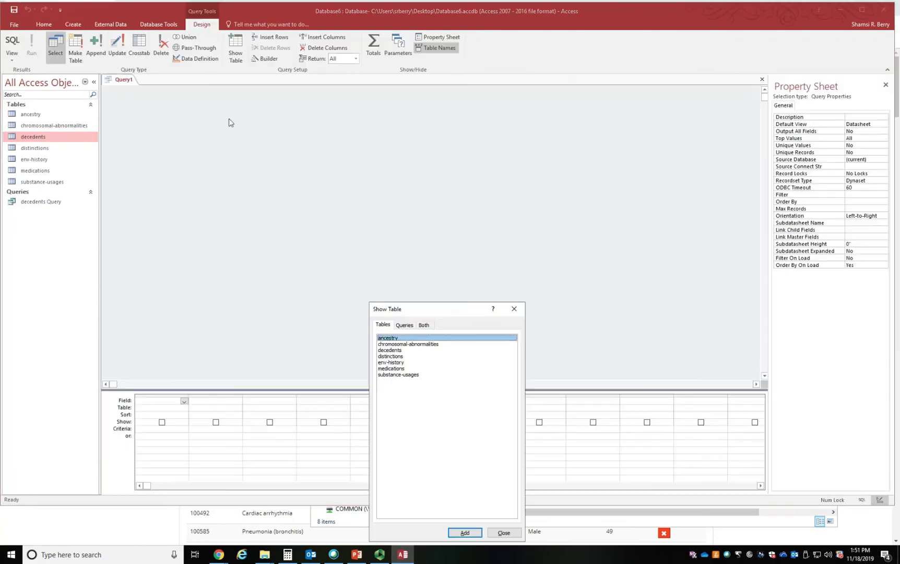
{"action": "double_click", "coordinate": [395, 349]}
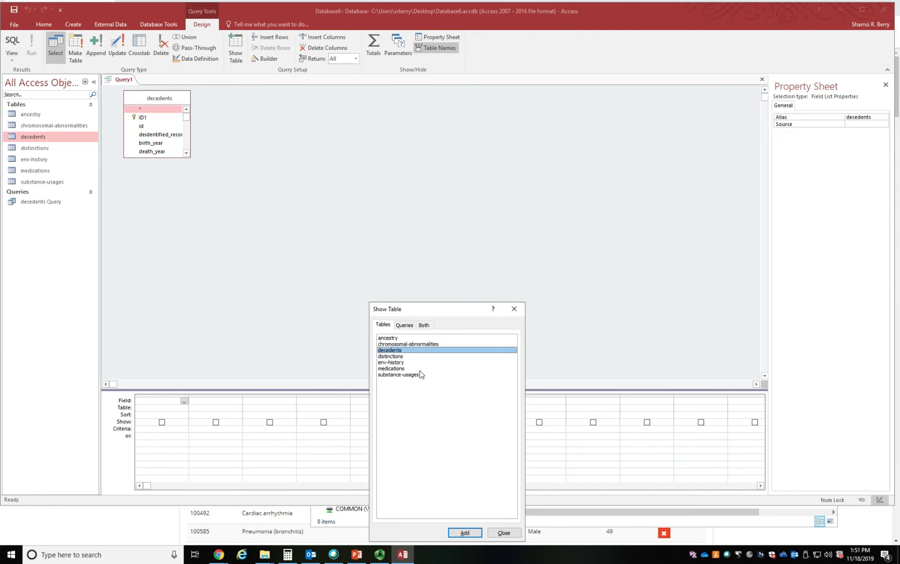
{"action": "double_click", "coordinate": [401, 358]}
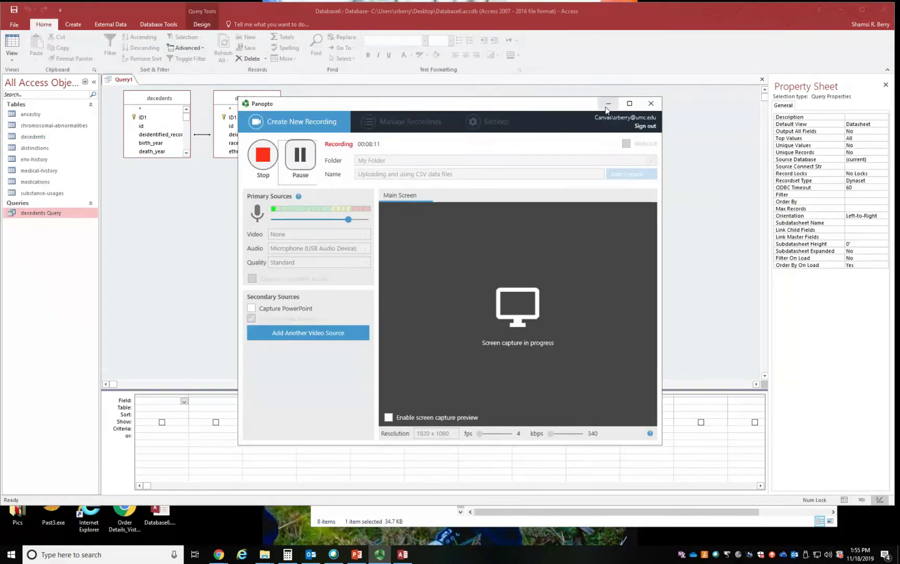
{"action": "left_click", "coordinate": [608, 103]}
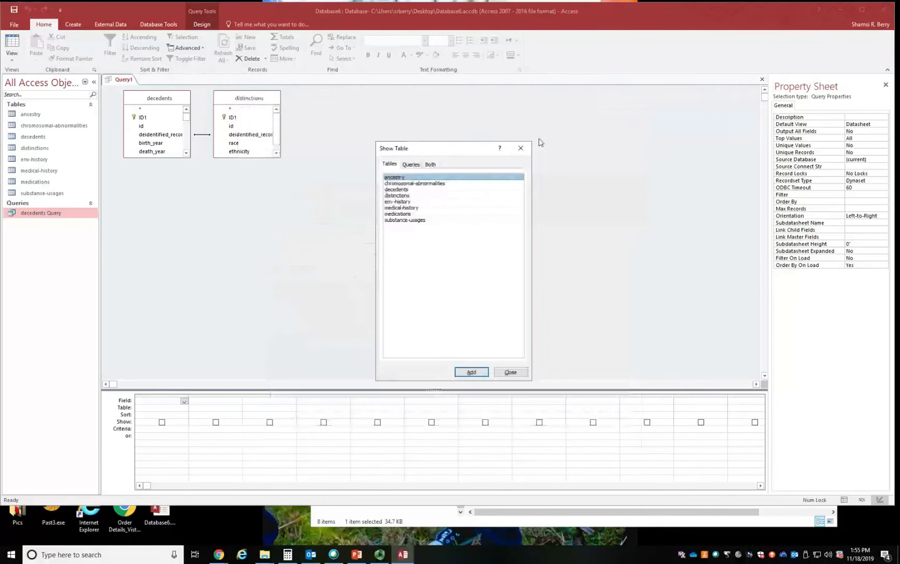
{"action": "double_click", "coordinate": [410, 209]}
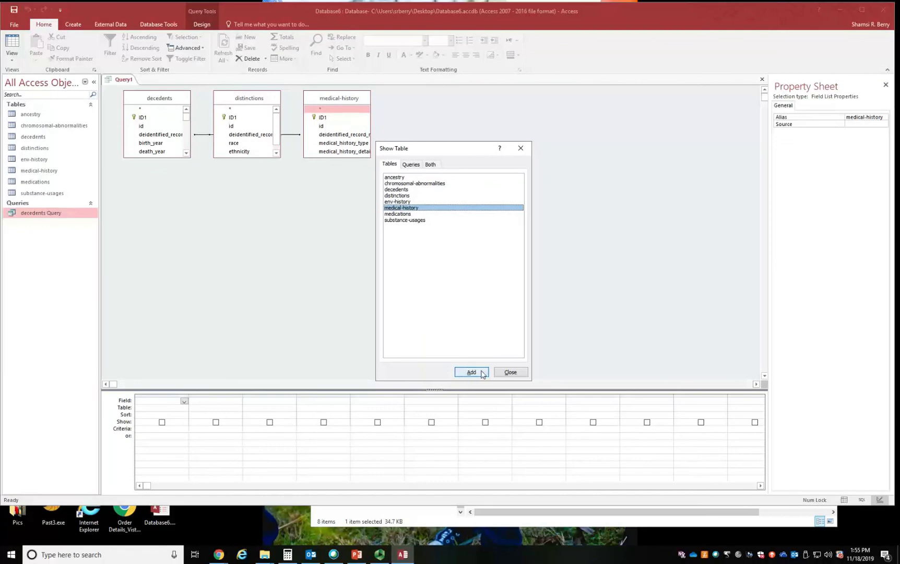
{"action": "left_click", "coordinate": [511, 371]}
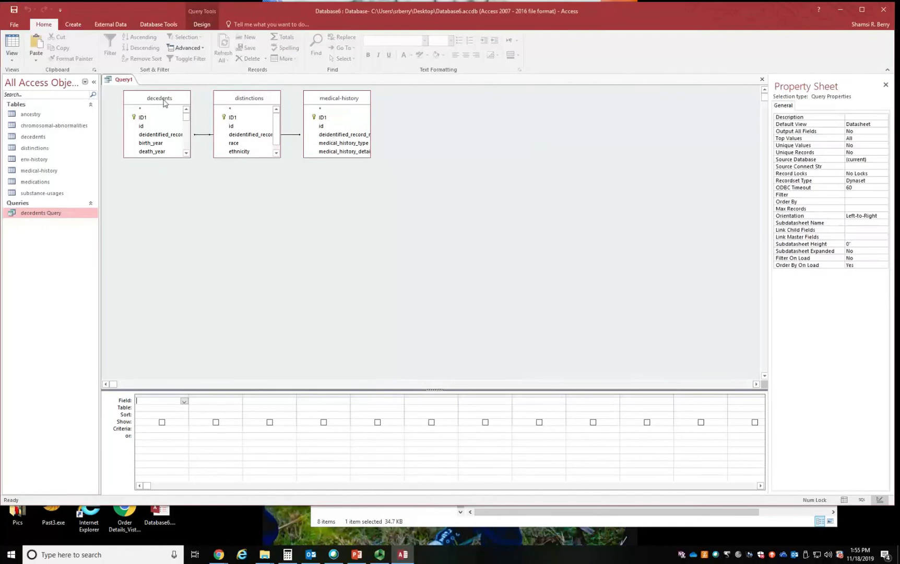
{"action": "left_click_drag", "start_coordinate": [164, 102], "coordinate": [305, 246]}
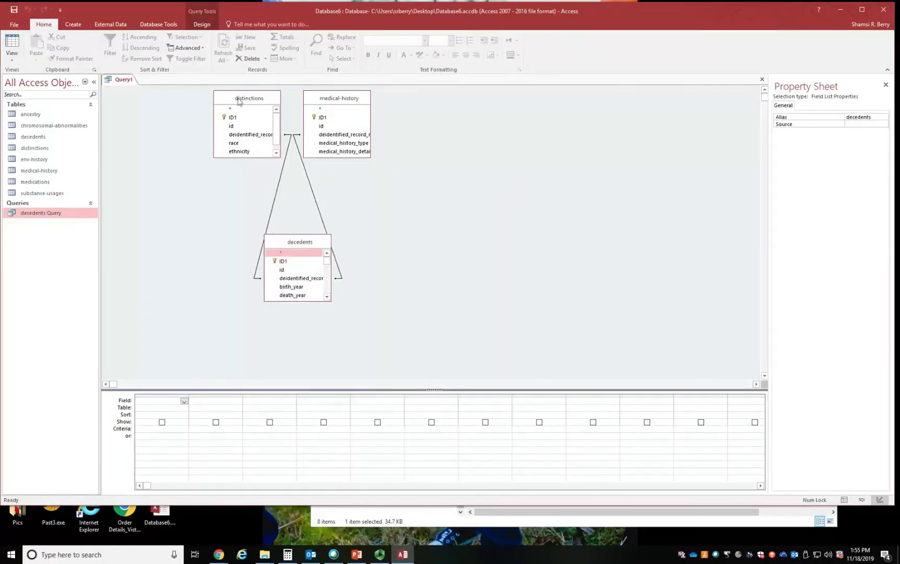
- Add decedents' deidentified_record_number, medical-history's medical_history_type and medical_history_detail, and distinctions' race and ethnicity to the query
{"action": "double_click", "coordinate": [296, 281]}
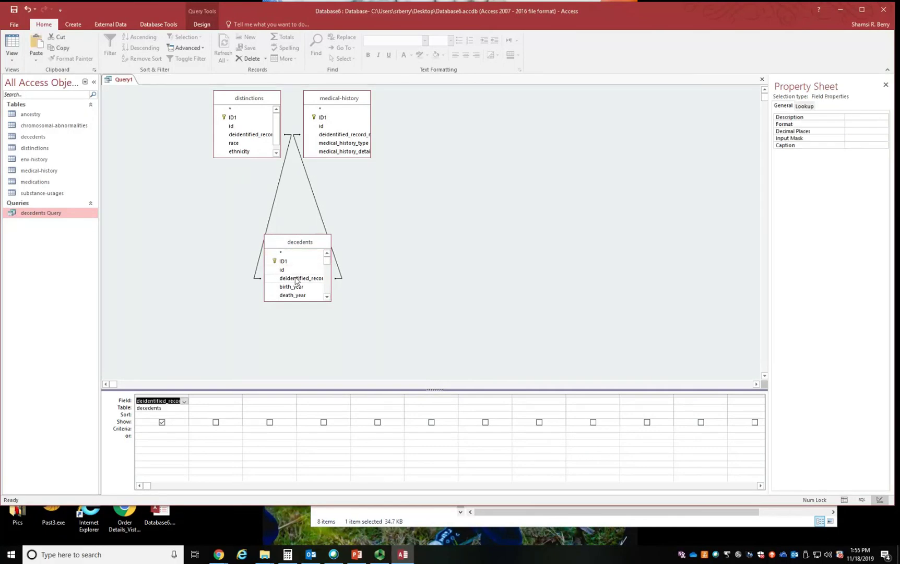
{"action": "left_click", "coordinate": [351, 146]}
{"action": "double_click", "coordinate": [350, 146]}
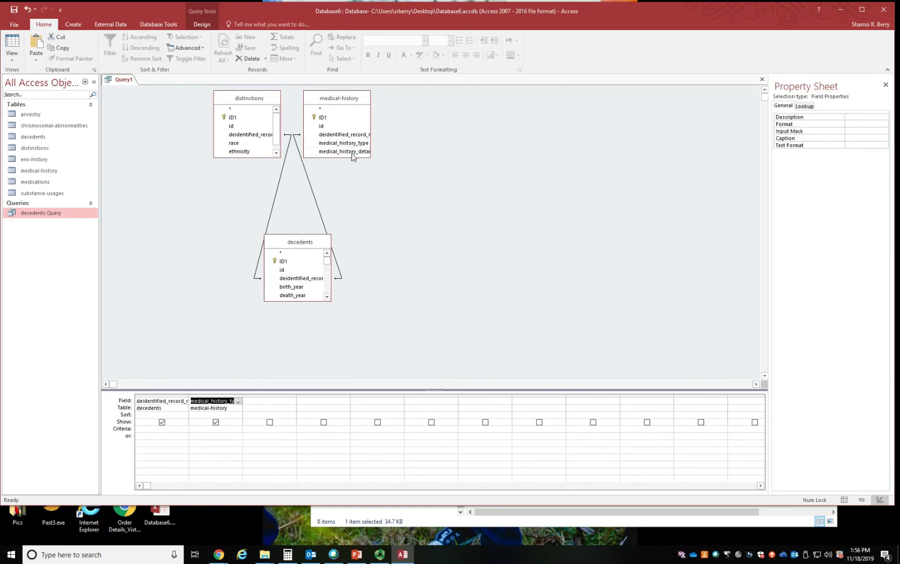
{"action": "left_click", "coordinate": [353, 152]}
{"action": "double_click", "coordinate": [353, 152]}
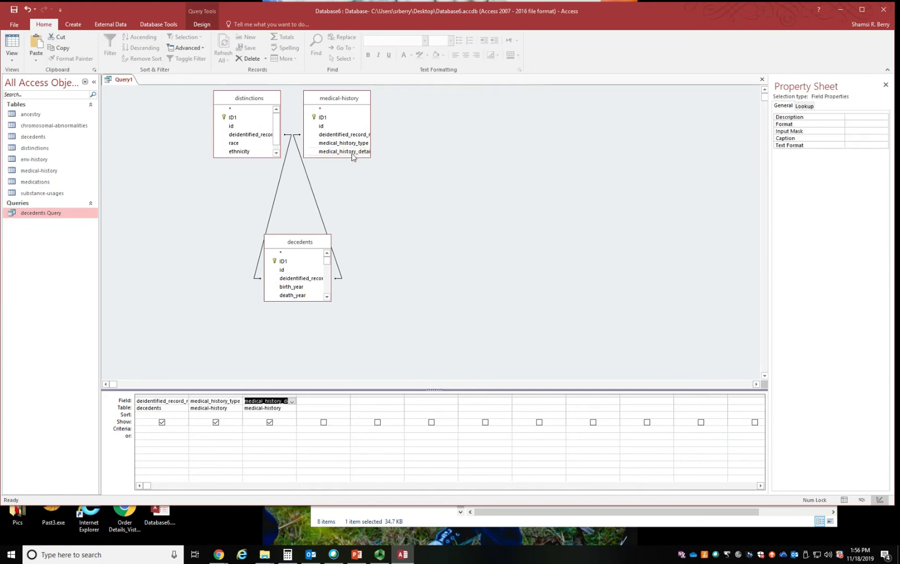
{"action": "left_click", "coordinate": [244, 144]}
{"action": "double_click", "coordinate": [243, 143]}
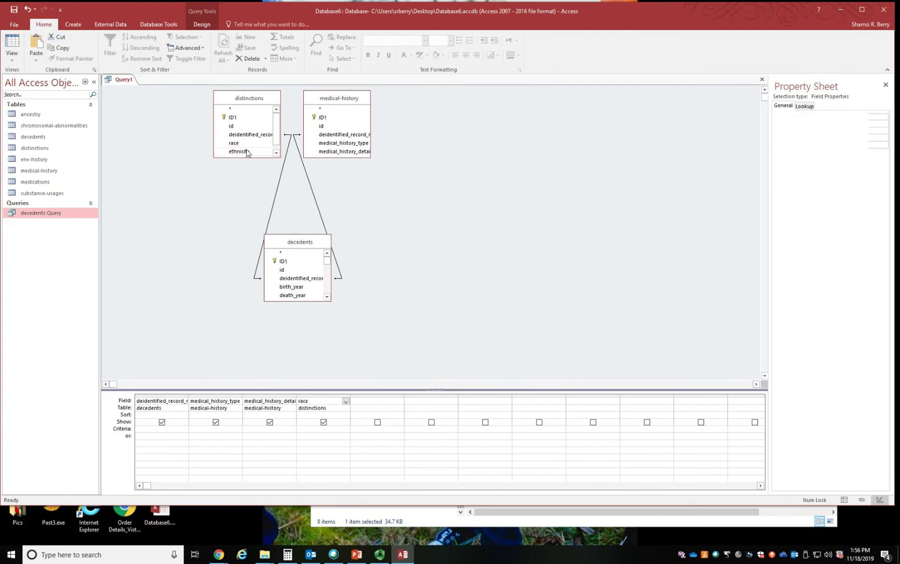
{"action": "double_click", "coordinate": [248, 152]}
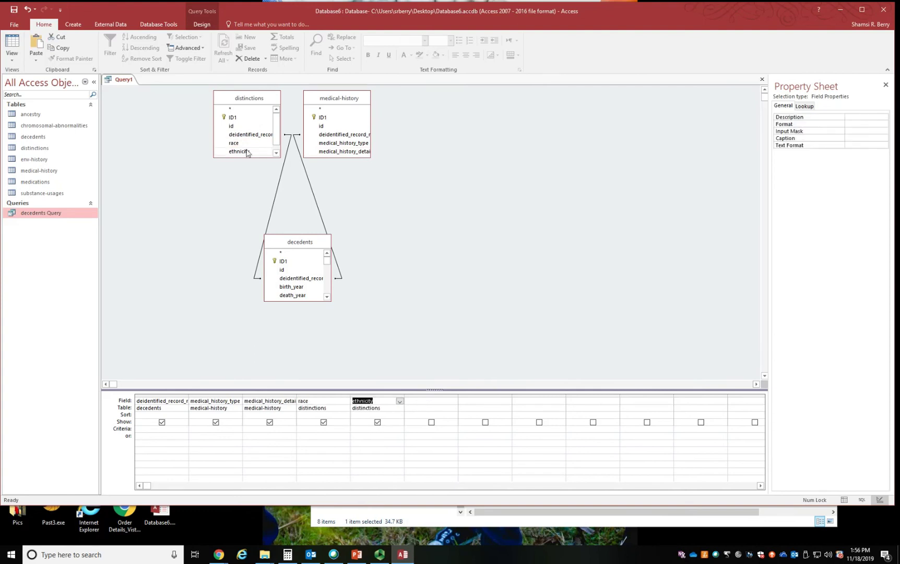
- Set the criteria to "diagnosis" for medical_history_type and hypertension for the medical history detail, and run the query
{"action": "left_click", "coordinate": [202, 428]}
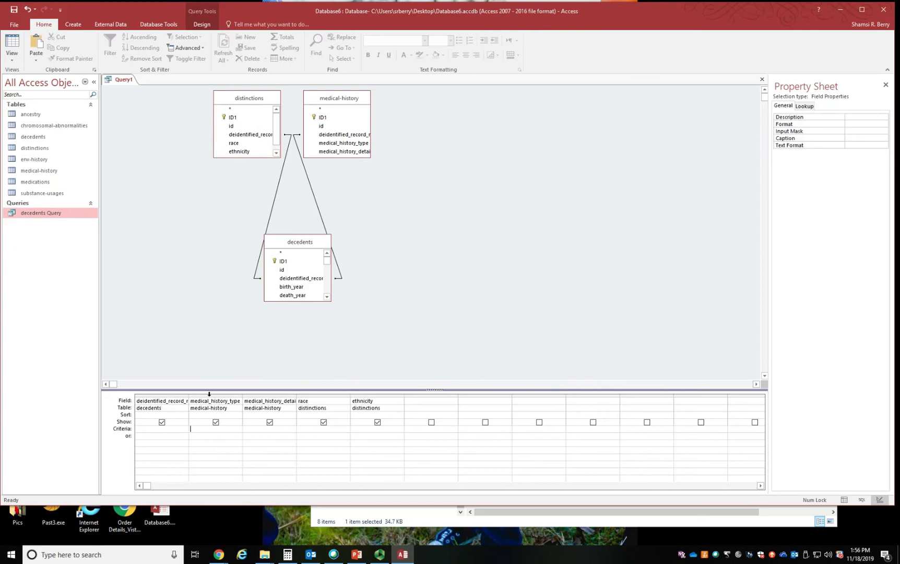
{"action": "type", "text": "diagnosis"}
{"action": "key", "text": "Return"}
{"action": "type", "text": "hypertension"}
{"action": "left_click", "coordinate": [200, 25]}
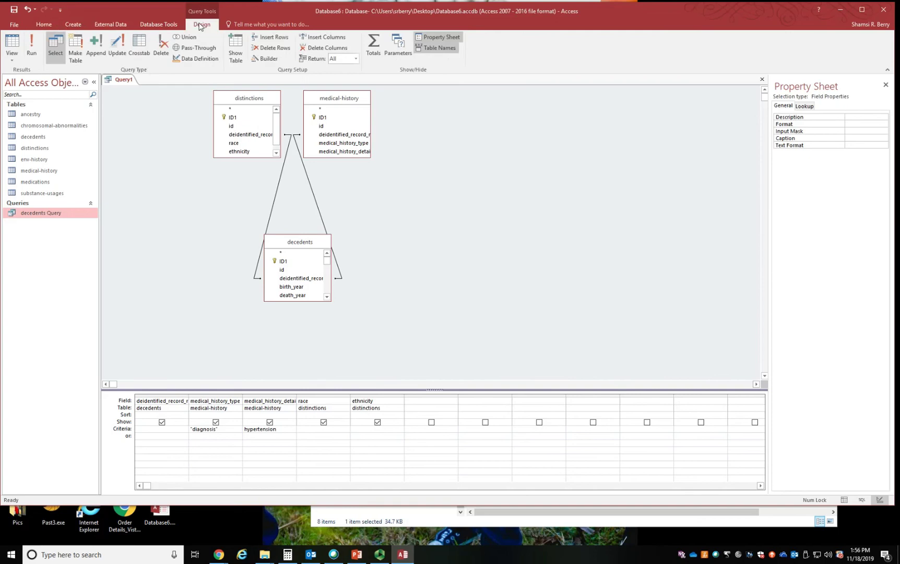
{"action": "left_click", "coordinate": [32, 47]}
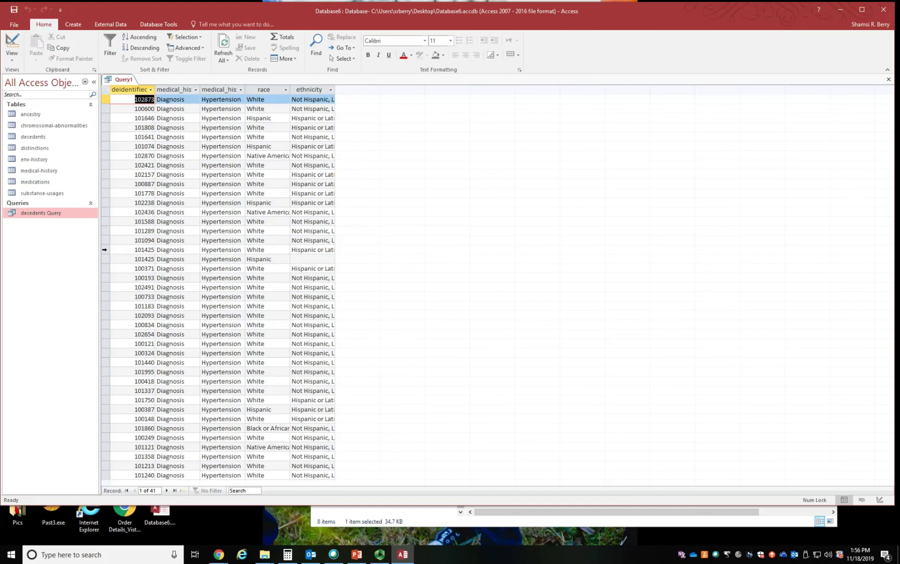
{"action": "left_click_drag", "start_coordinate": [105, 250], "coordinate": [105, 255]}
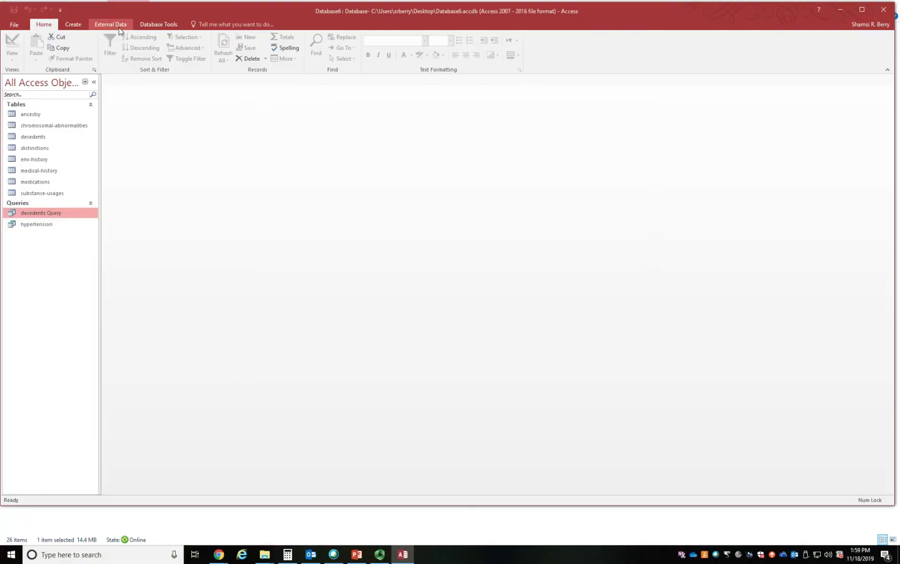
- Start another Simple Query Wizard query and include deidentified_record_number and birth_year from the decedents table
{"action": "left_click", "coordinate": [73, 24]}
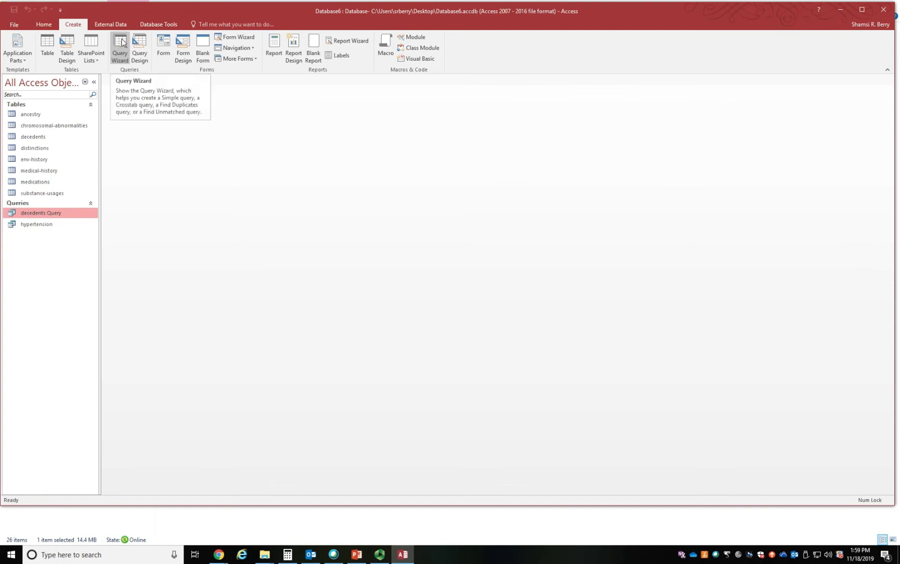
{"action": "left_click", "coordinate": [122, 44]}
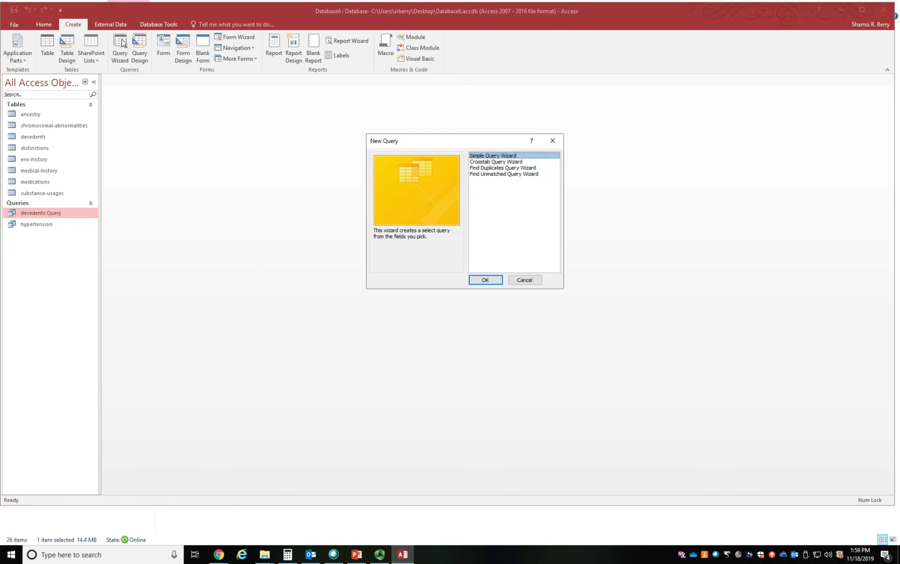
{"action": "left_click", "coordinate": [485, 281]}
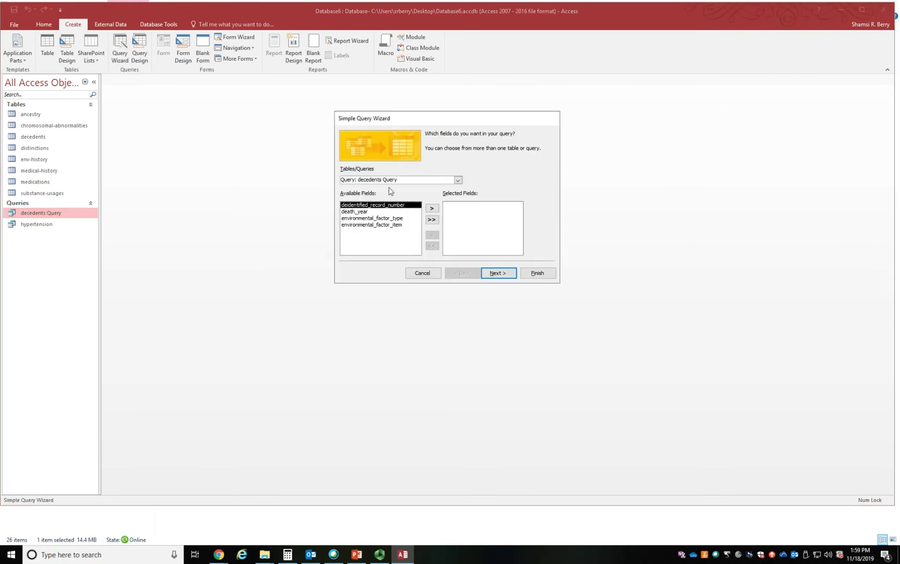
{"action": "left_click", "coordinate": [458, 179]}
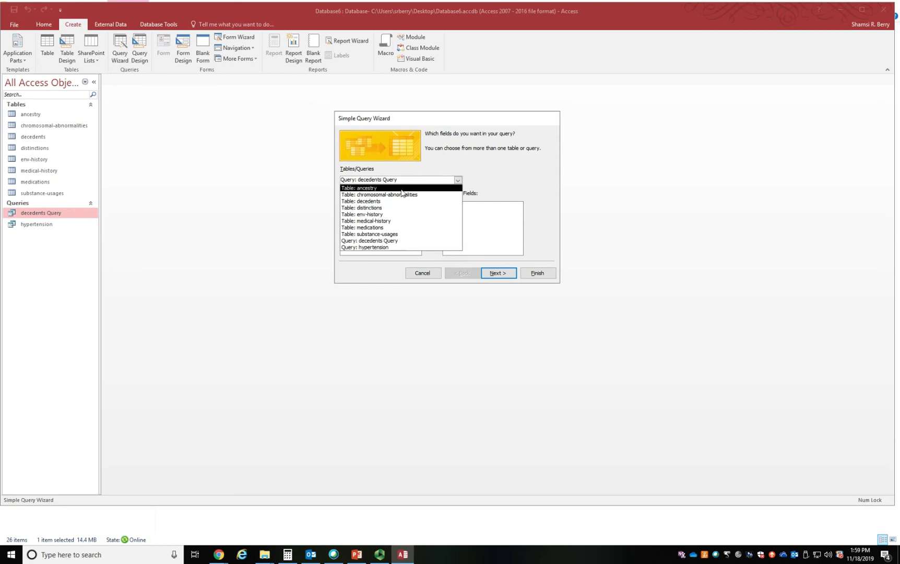
{"action": "left_click", "coordinate": [388, 203]}
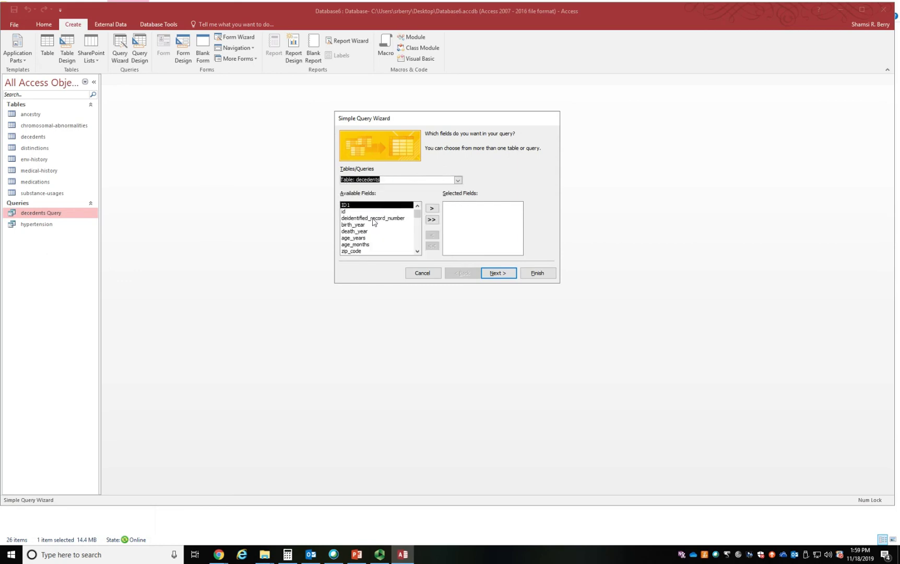
{"action": "left_click", "coordinate": [408, 219]}
{"action": "left_click", "coordinate": [431, 209]}
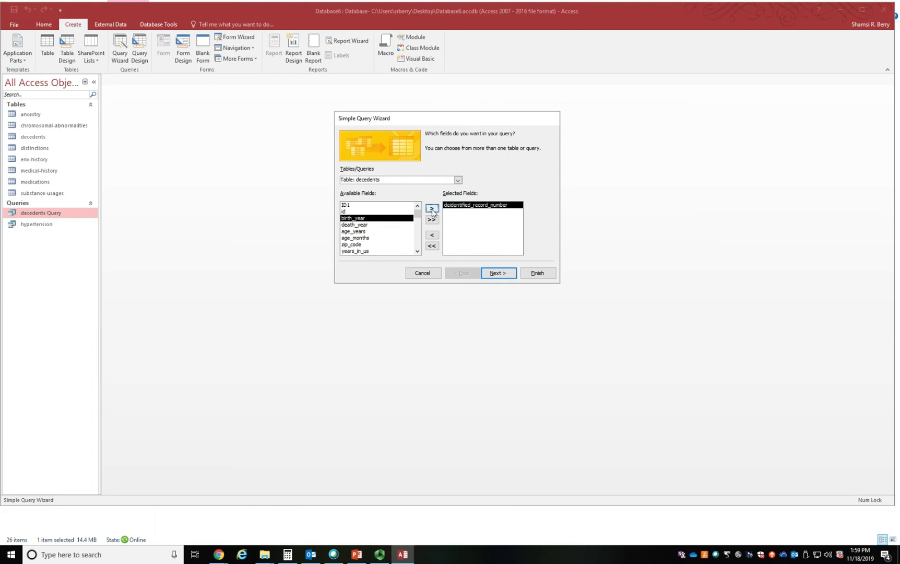
{"action": "left_click", "coordinate": [432, 209]}
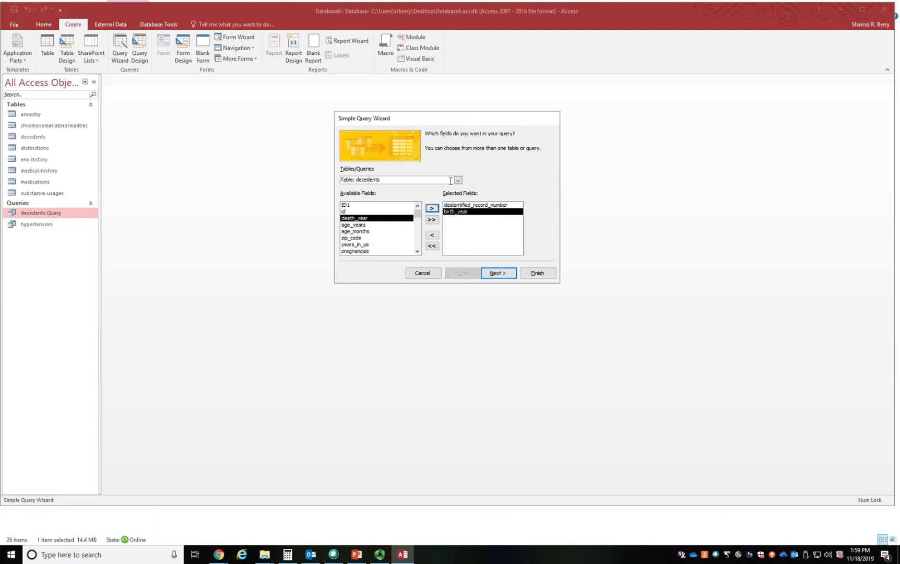
- Include environmental_factor_type and environmental_factor_item from the env-history table in the query
{"action": "left_click", "coordinate": [458, 181]}
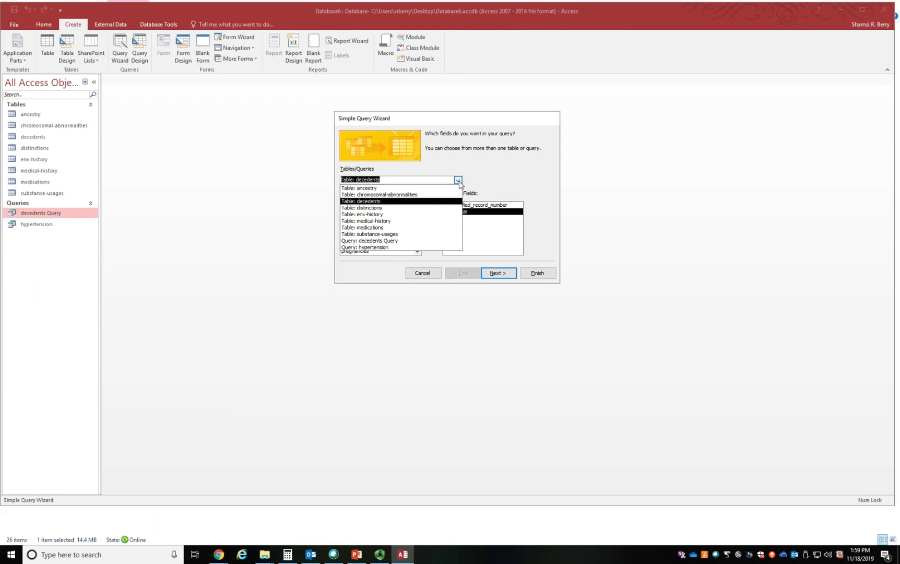
{"action": "left_click", "coordinate": [405, 214]}
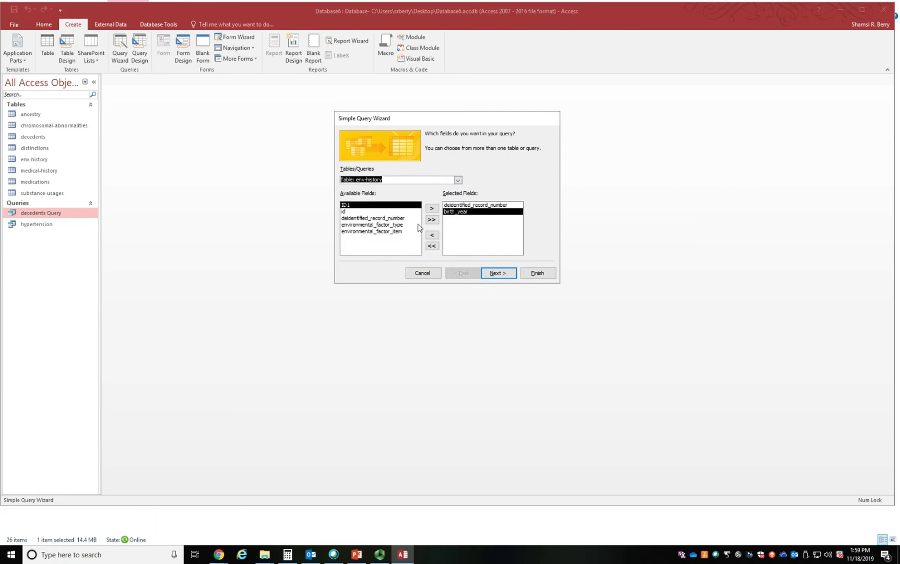
{"action": "left_click", "coordinate": [392, 227]}
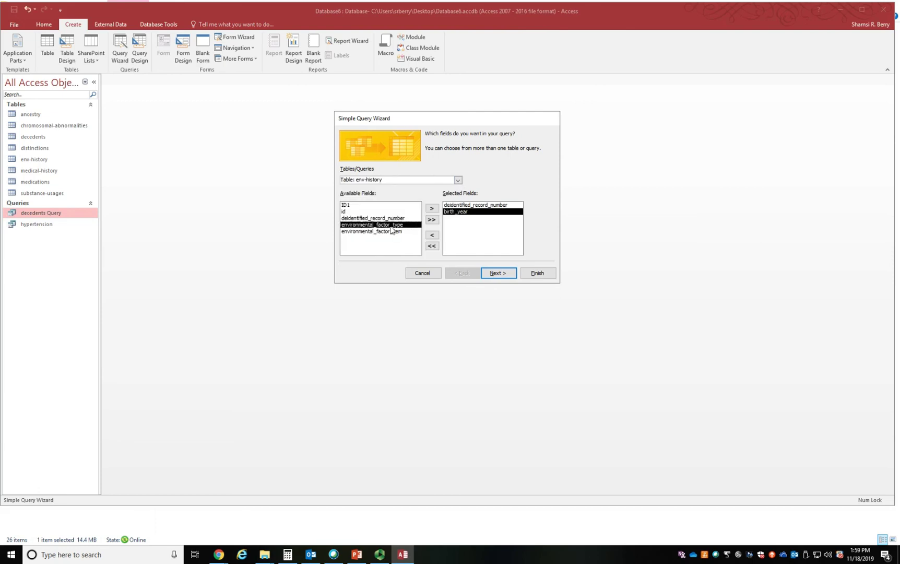
{"action": "left_click", "coordinate": [433, 210]}
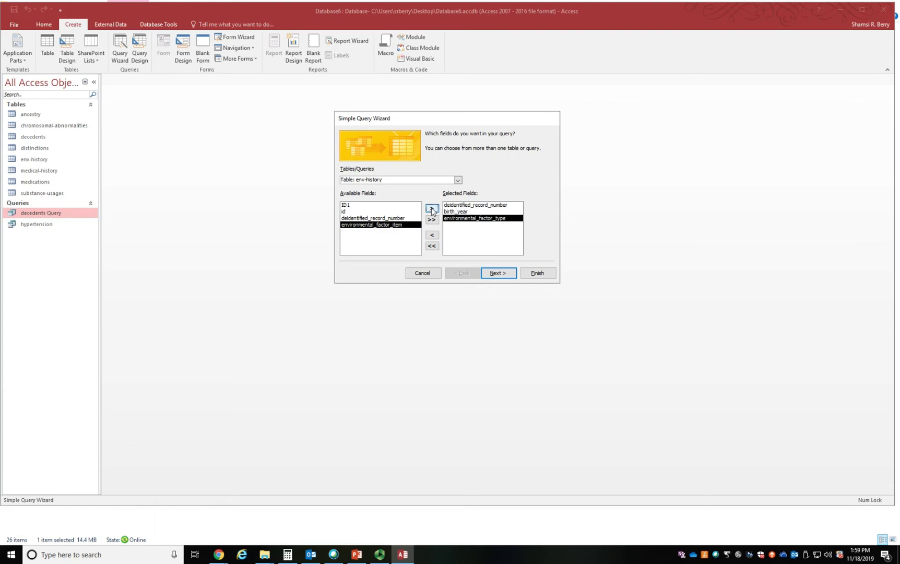
{"action": "left_click", "coordinate": [432, 209]}
- Include medical_history_type and medical_history_detail from the medical-history table, and finish the query wizard
{"action": "left_click", "coordinate": [458, 180]}
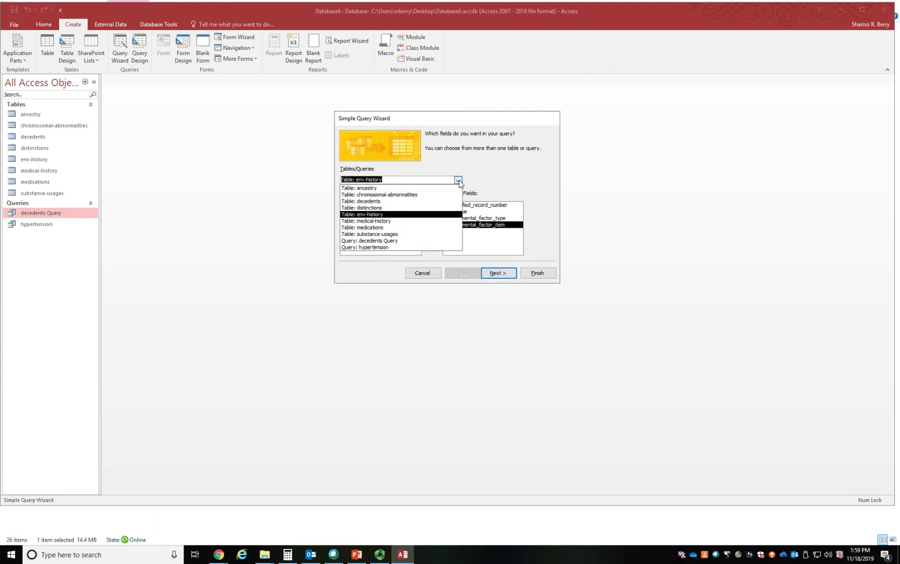
{"action": "left_click", "coordinate": [395, 221]}
{"action": "left_click", "coordinate": [395, 226]}
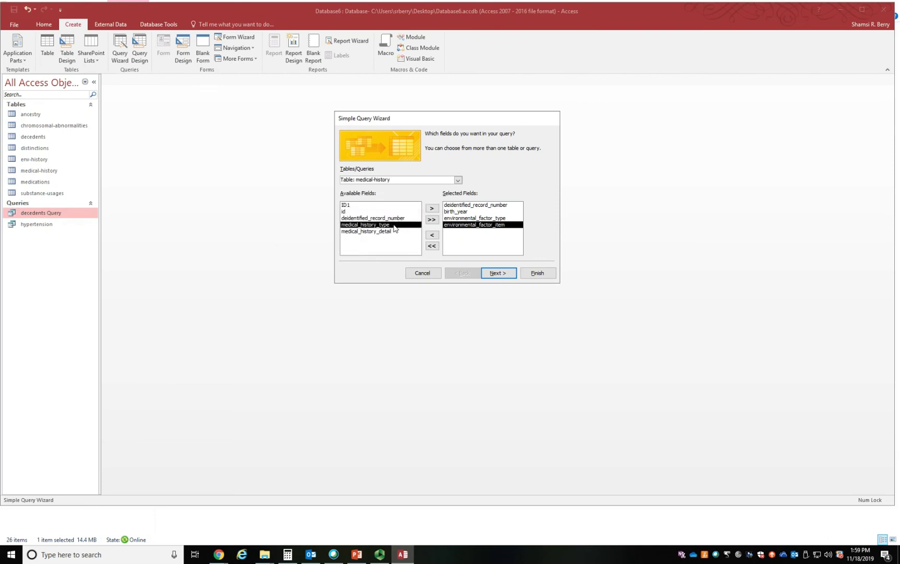
{"action": "left_click", "coordinate": [433, 208]}
{"action": "left_click", "coordinate": [432, 209]}
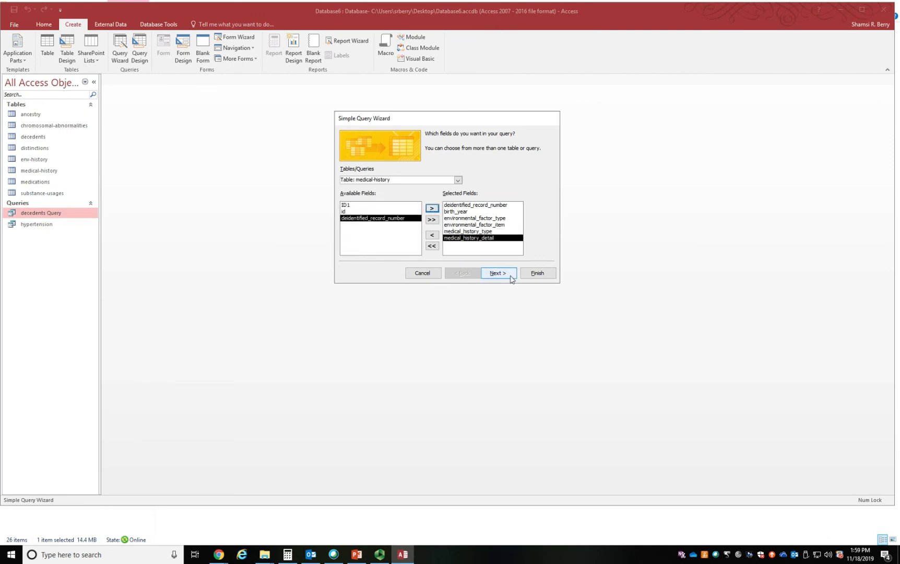
{"action": "left_click", "coordinate": [543, 273]}
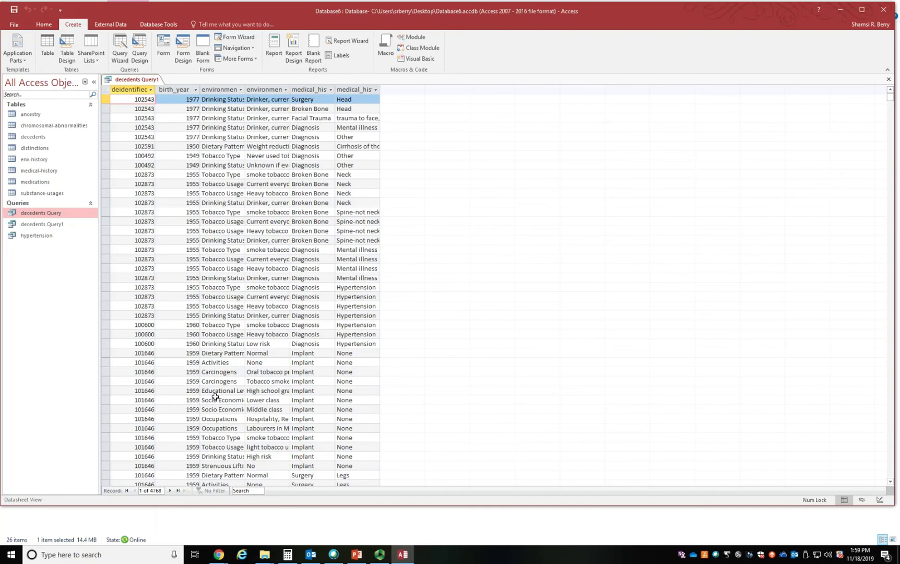
- Set the criteria of the environmental factor type field to Dietary Pattern in the query's design and run the query
{"action": "scroll", "coordinate": [230, 413], "scroll_direction": "down", "scroll_amount": 1}
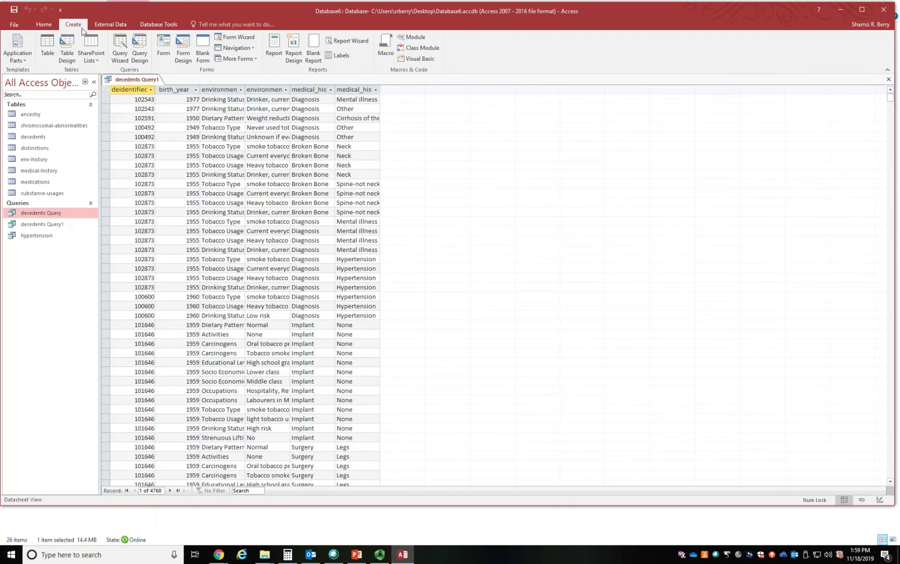
{"action": "left_click", "coordinate": [44, 24]}
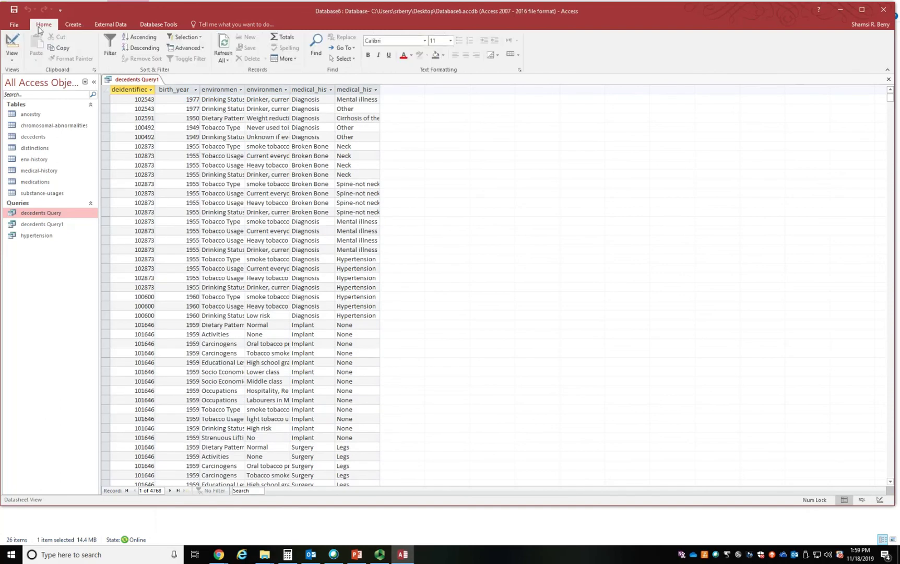
{"action": "left_click", "coordinate": [14, 43]}
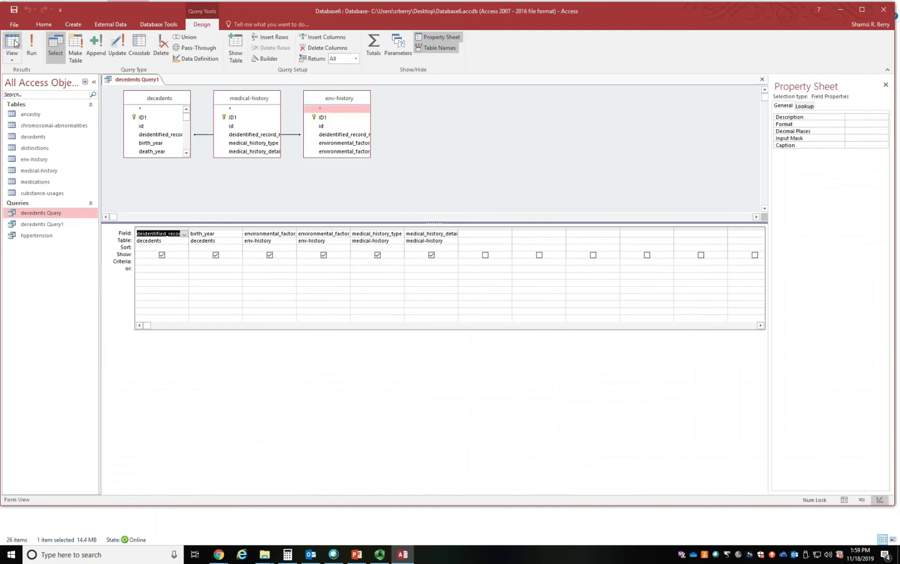
{"action": "left_click", "coordinate": [275, 260]}
{"action": "type", "text": "D"}
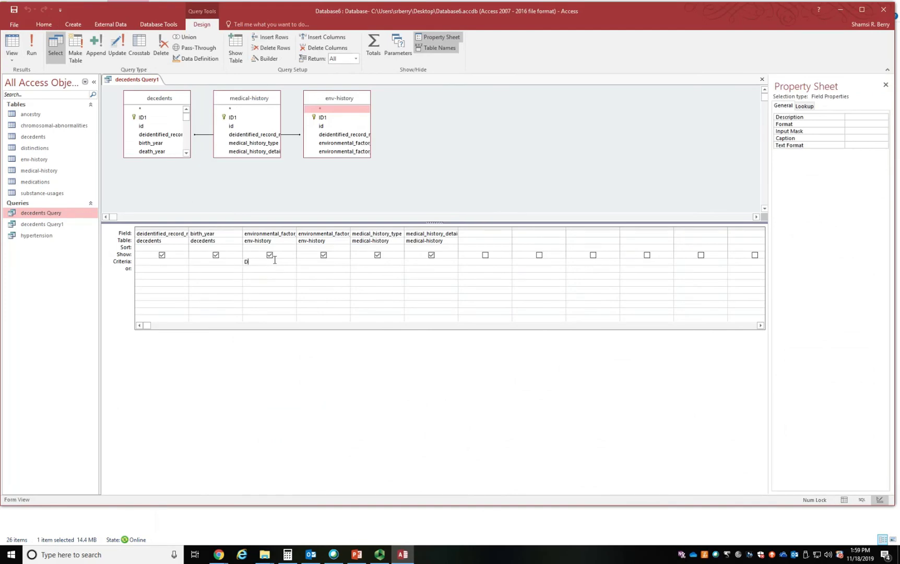
{"action": "type", "text": "ietary Patte"}
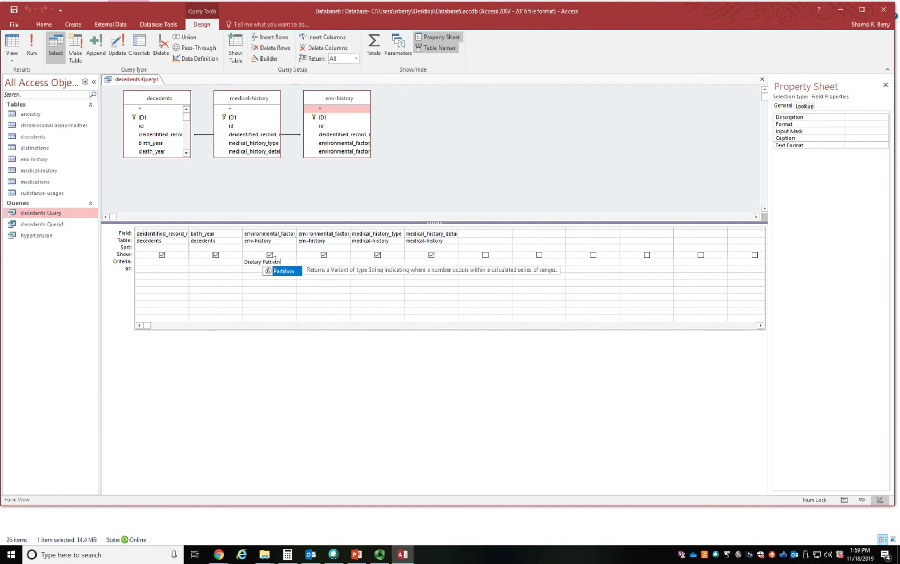
{"action": "type", "text": "rn"}
{"action": "left_click", "coordinate": [33, 52]}
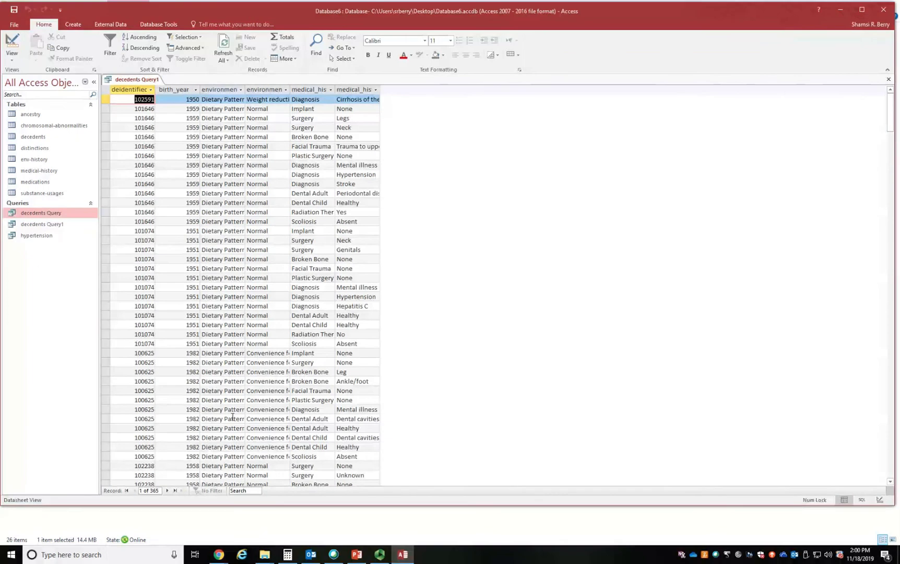
- Copy the "Convenience food" value from the results and use it as the criteria for the environmental factor item field
{"action": "left_click", "coordinate": [252, 353]}
{"action": "left_click_drag", "start_coordinate": [251, 353], "coordinate": [308, 355]}
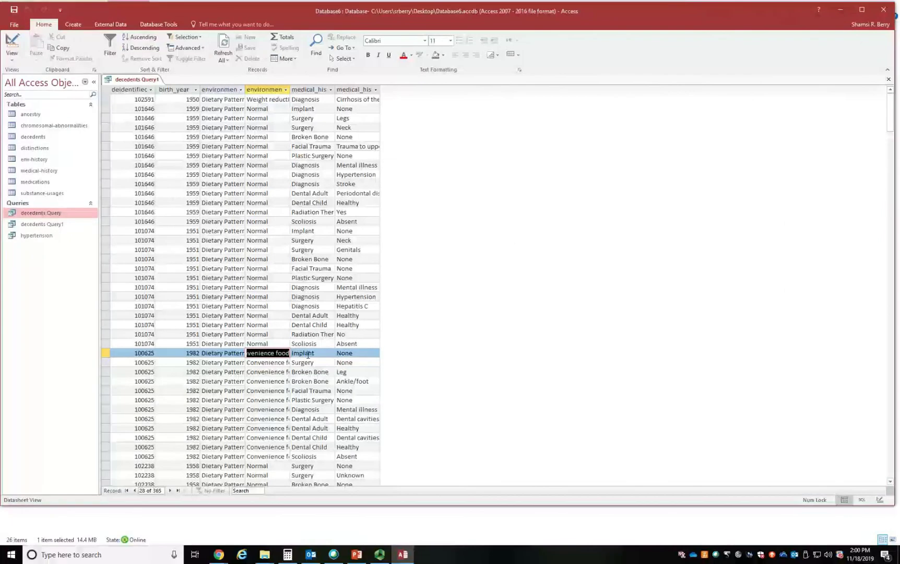
{"action": "left_click", "coordinate": [11, 42]}
{"action": "left_click", "coordinate": [315, 264]}
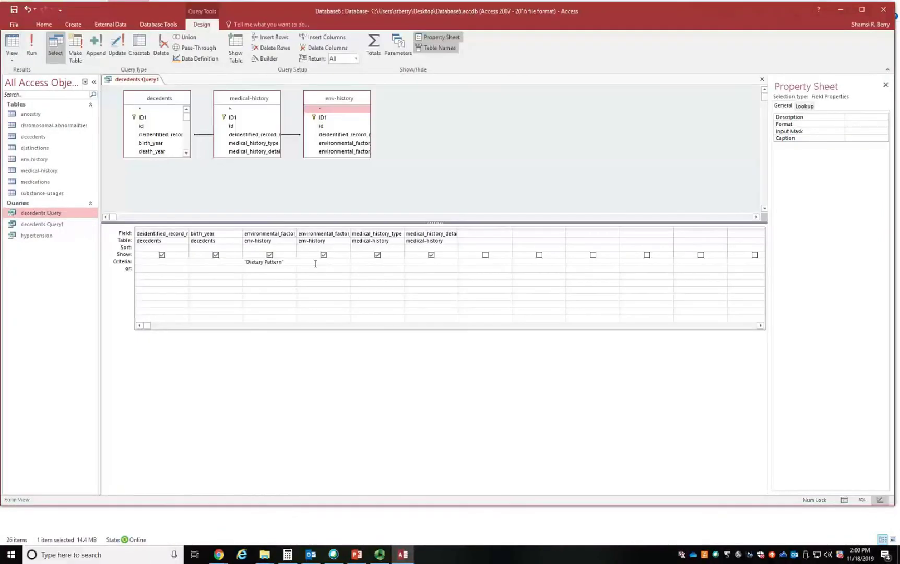
{"action": "type", "text": "Convenience food"}
- Add Diagnosis as the criteria for medical_history_type and run the query
{"action": "left_click", "coordinate": [370, 260]}
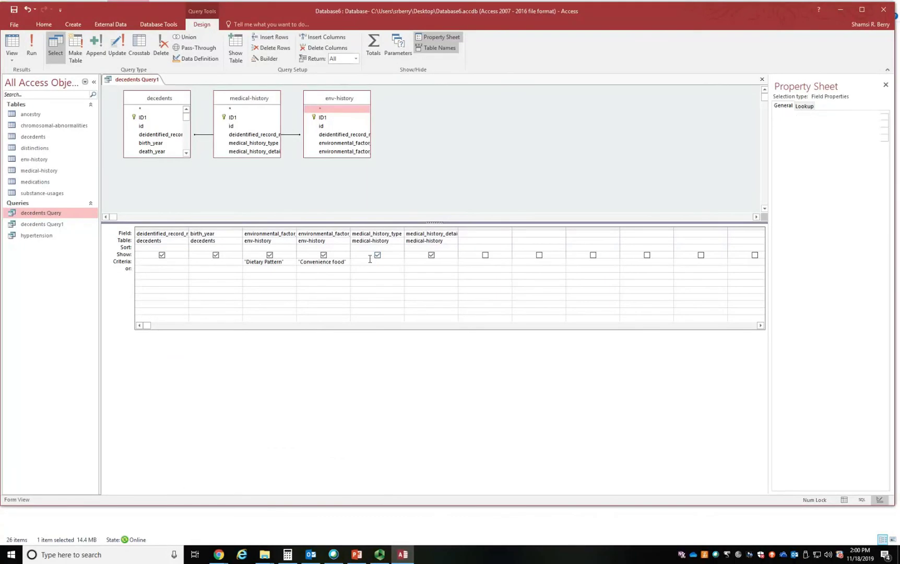
{"action": "type", "text": "Diagnosis"}
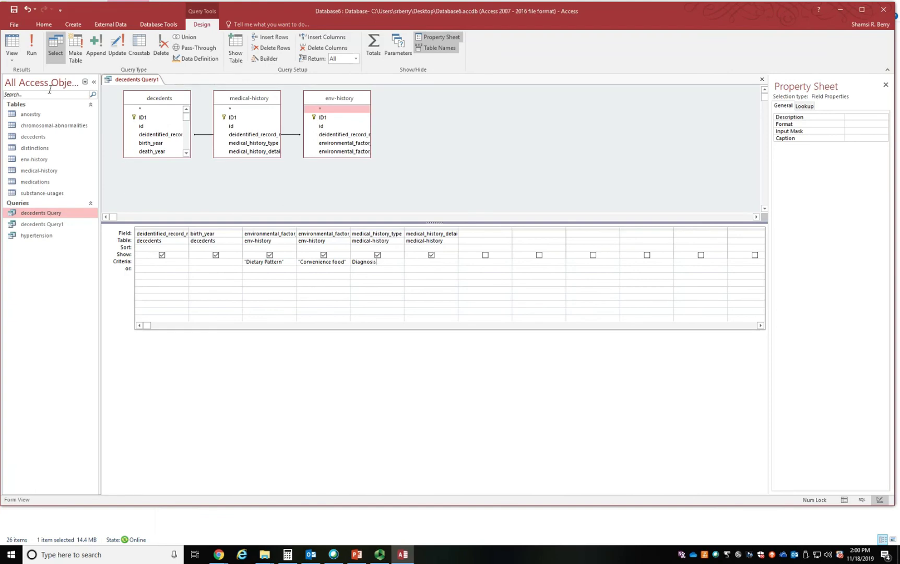
{"action": "left_click", "coordinate": [32, 47]}
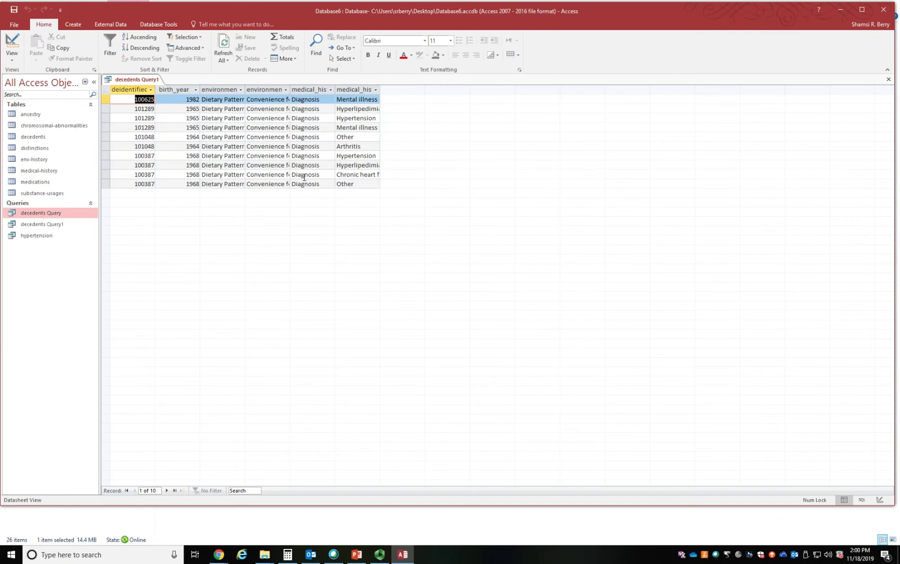
- Fit the medical_history_detail column to its contents and examine the diagnoses by selecting each decedent's group of records
{"action": "left_click_drag", "start_coordinate": [105, 184], "coordinate": [105, 156]}
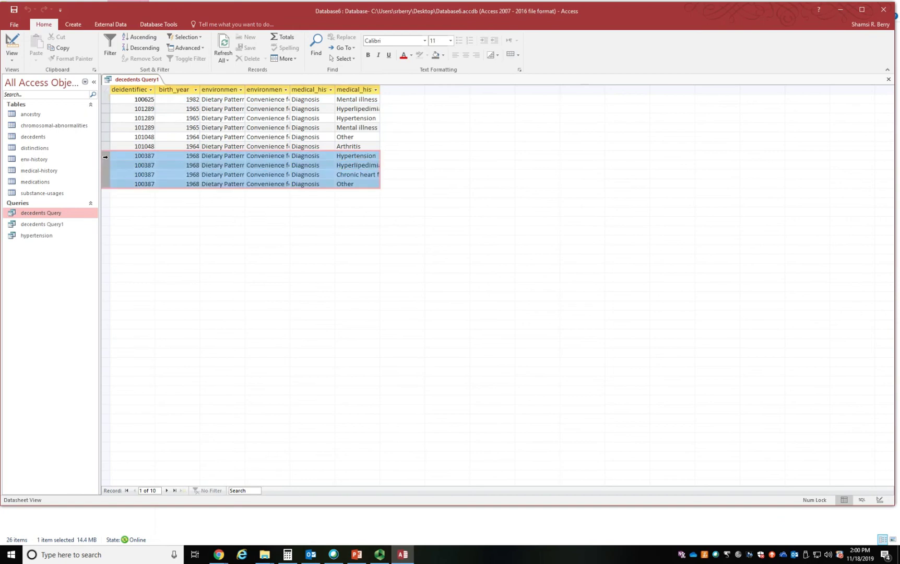
{"action": "double_click", "coordinate": [382, 86]}
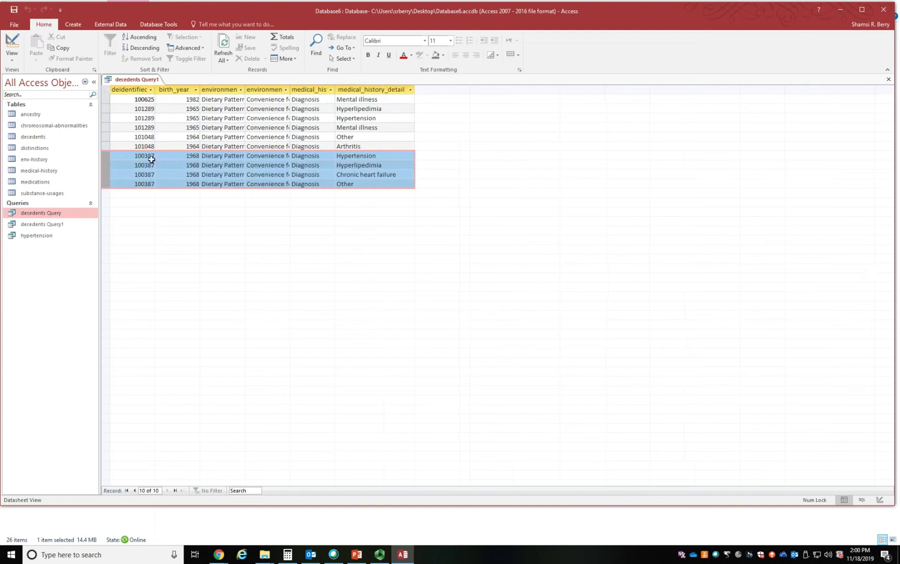
{"action": "left_click_drag", "start_coordinate": [107, 146], "coordinate": [104, 108]}
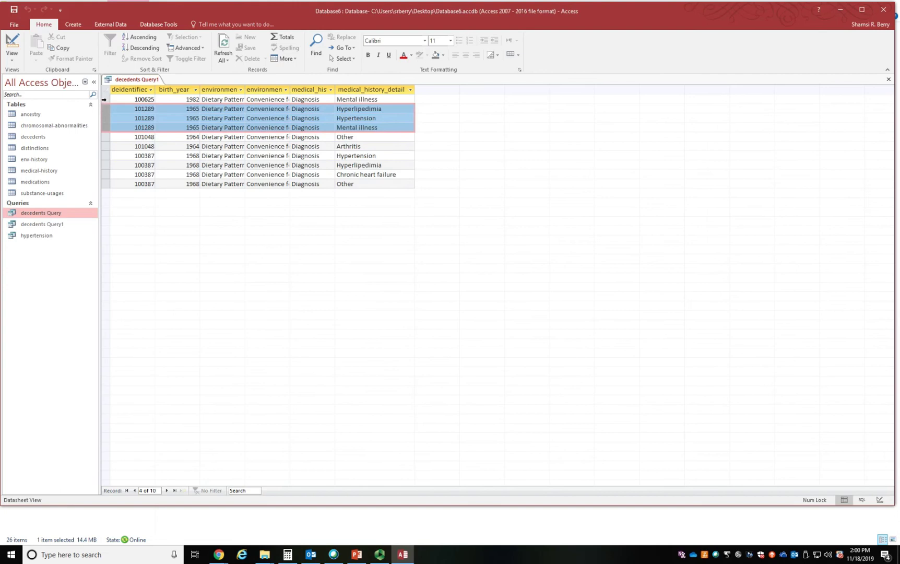
{"action": "left_click", "coordinate": [104, 99]}
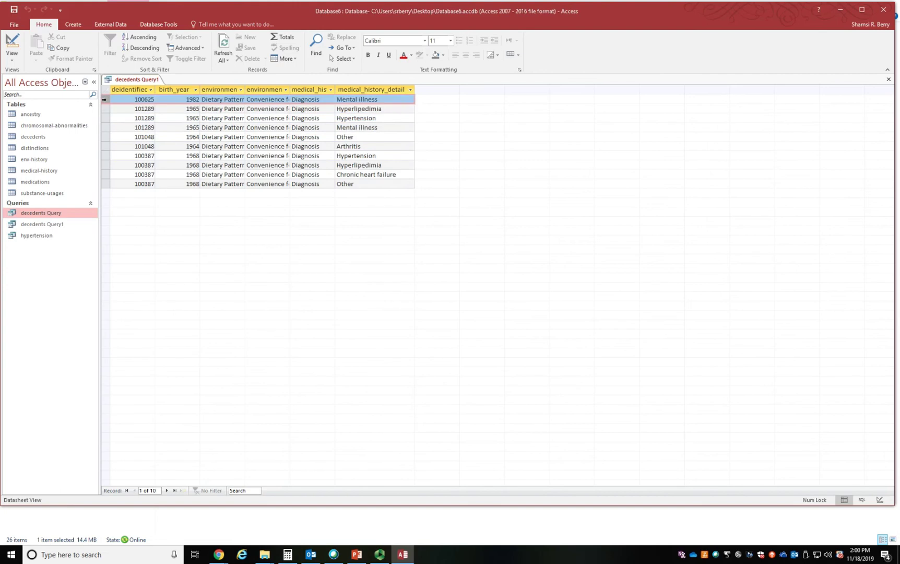